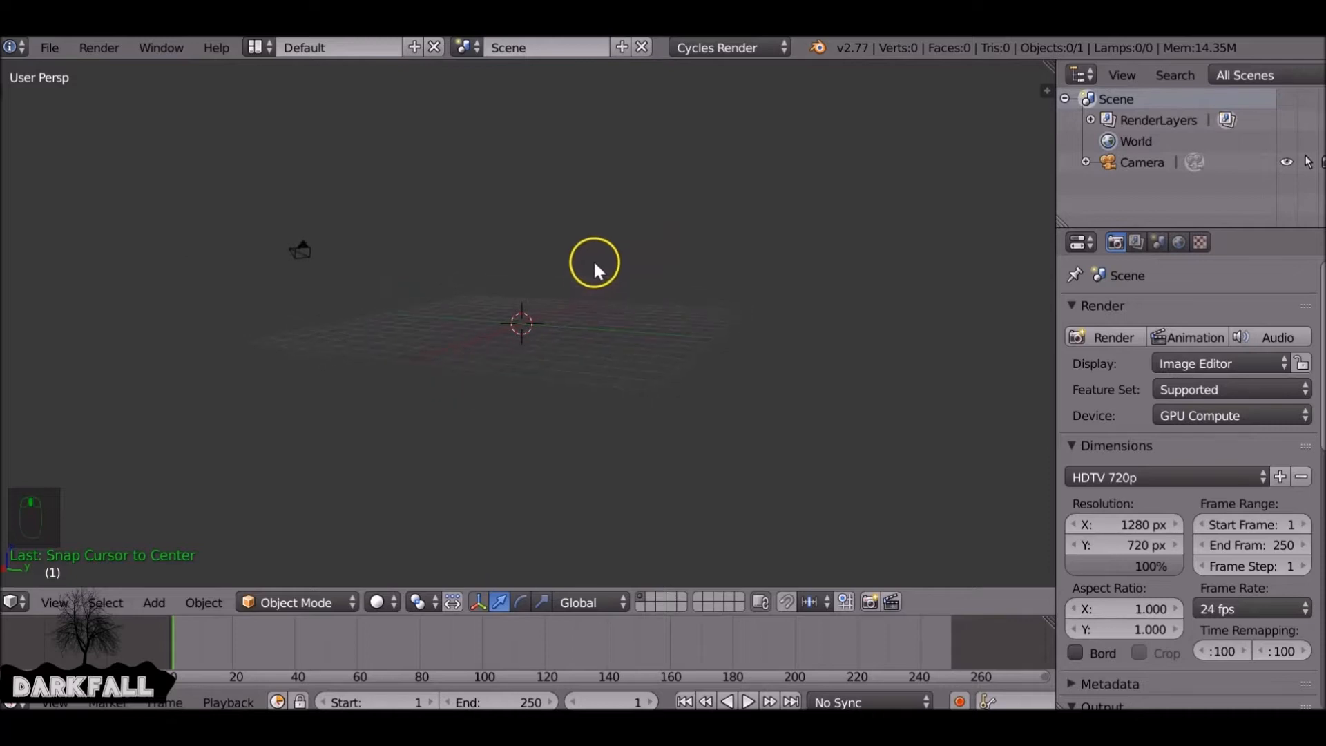
# Step: Switch the 3D viewport to the Node Editor in compositing mode, with Use Nodes and Backdrop enabled
pyautogui.click(13, 602)
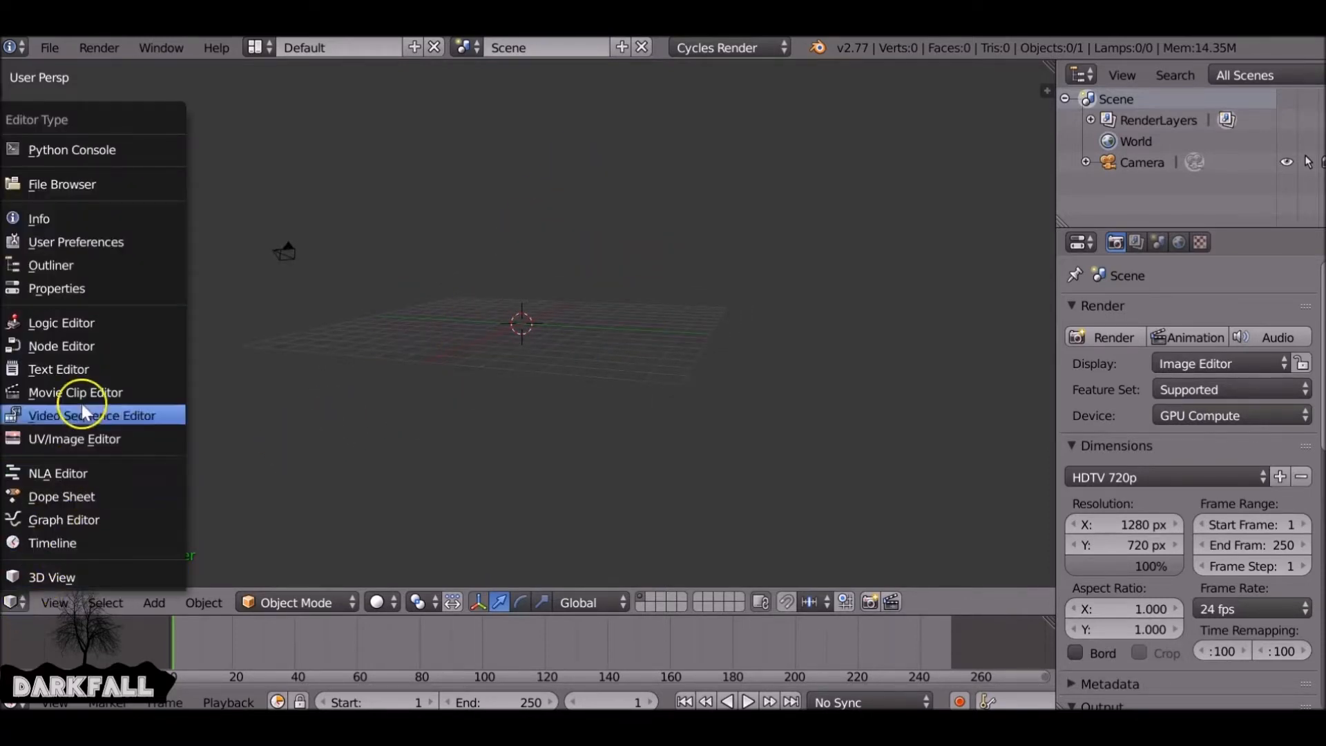
pyautogui.click(85, 345)
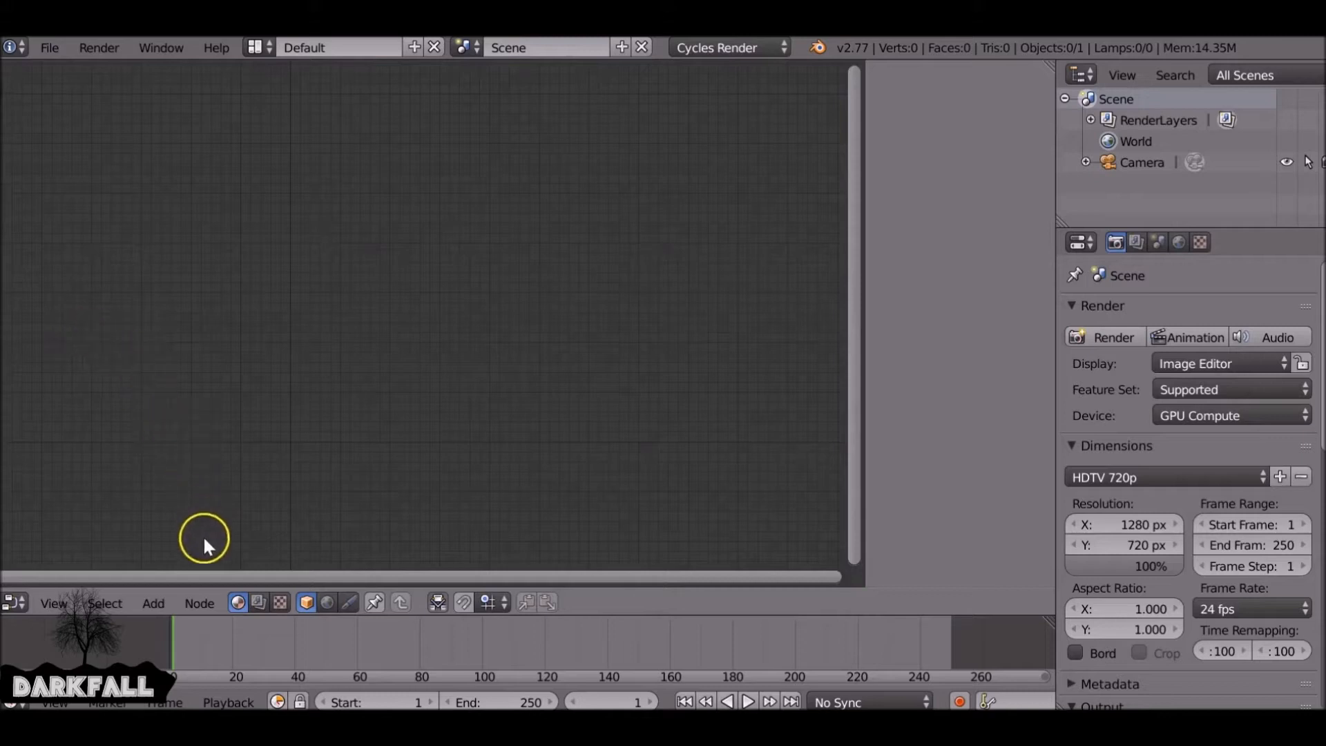
pyautogui.click(260, 604)
pyautogui.click(305, 603)
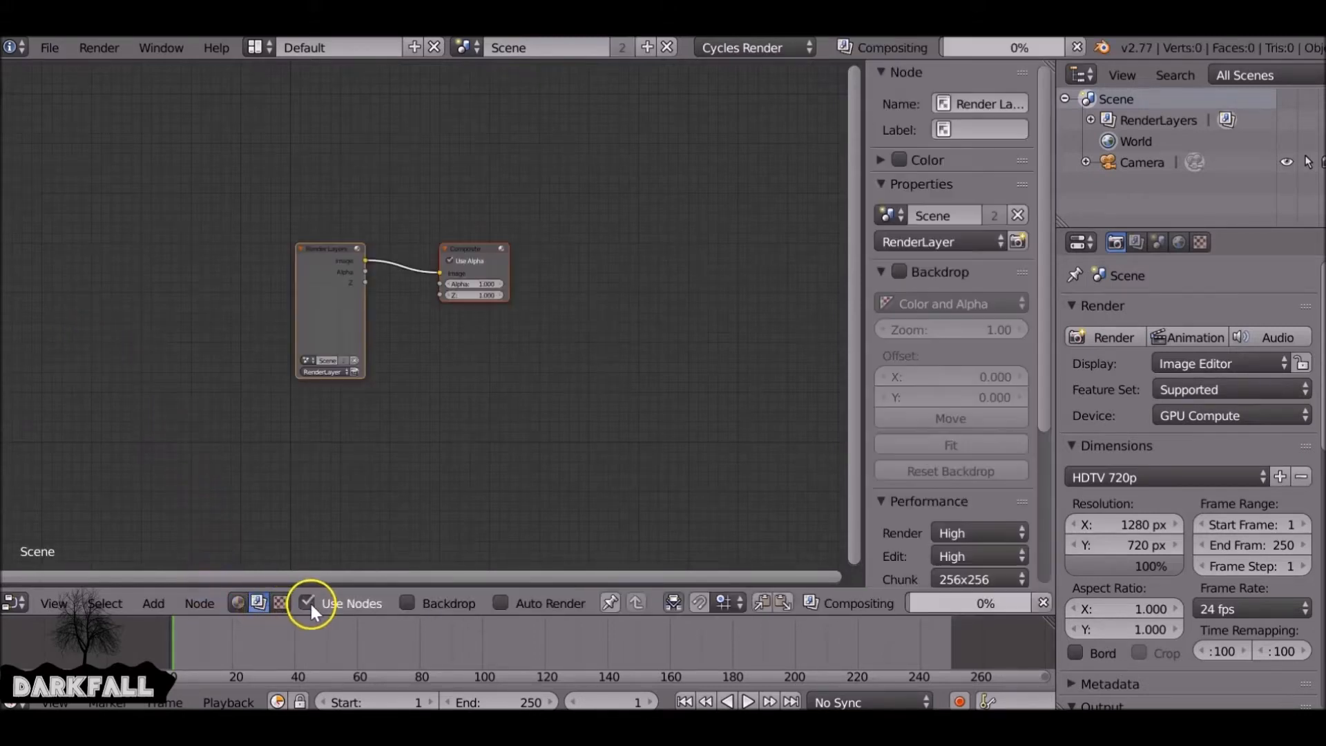
pyautogui.click(417, 604)
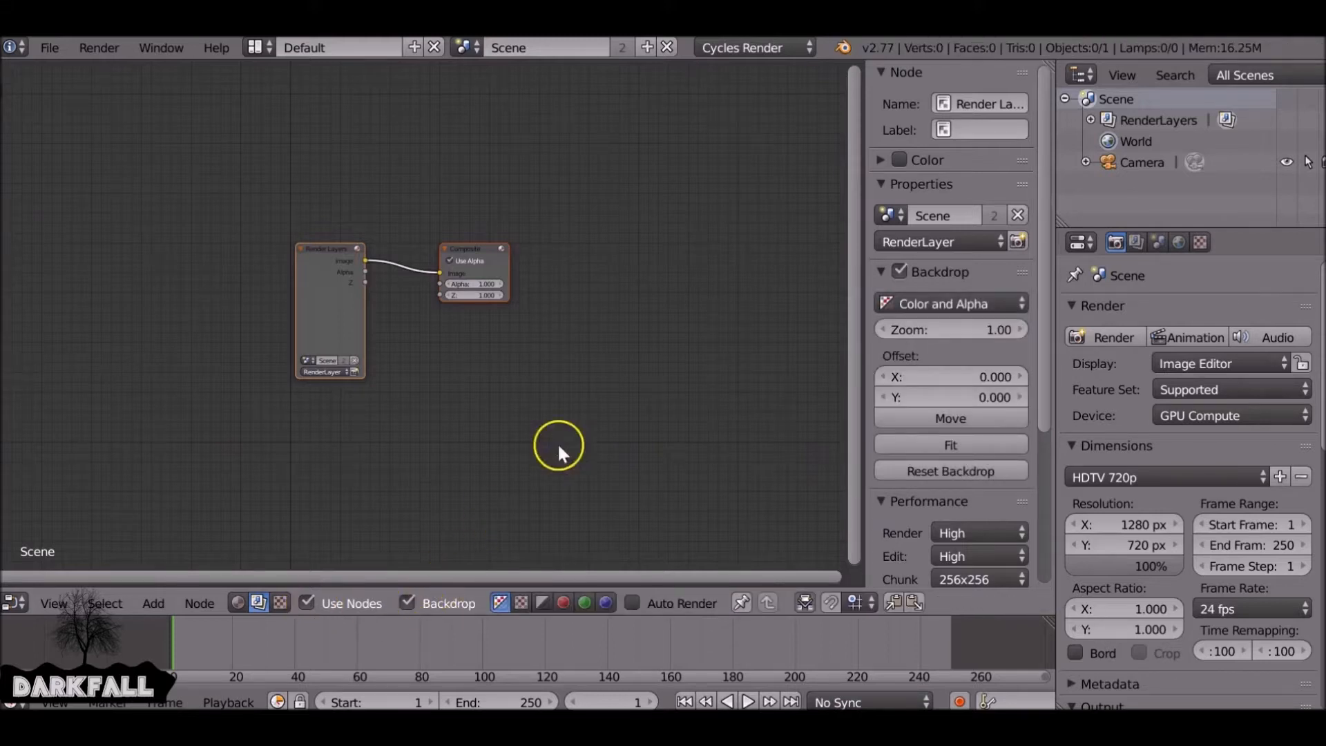
# Step: Delete the Render Layers node and move the Composite node to the far right of the node area
pyautogui.moveTo(321, 258); pyautogui.dragTo(175, 248)
pyautogui.press('x')
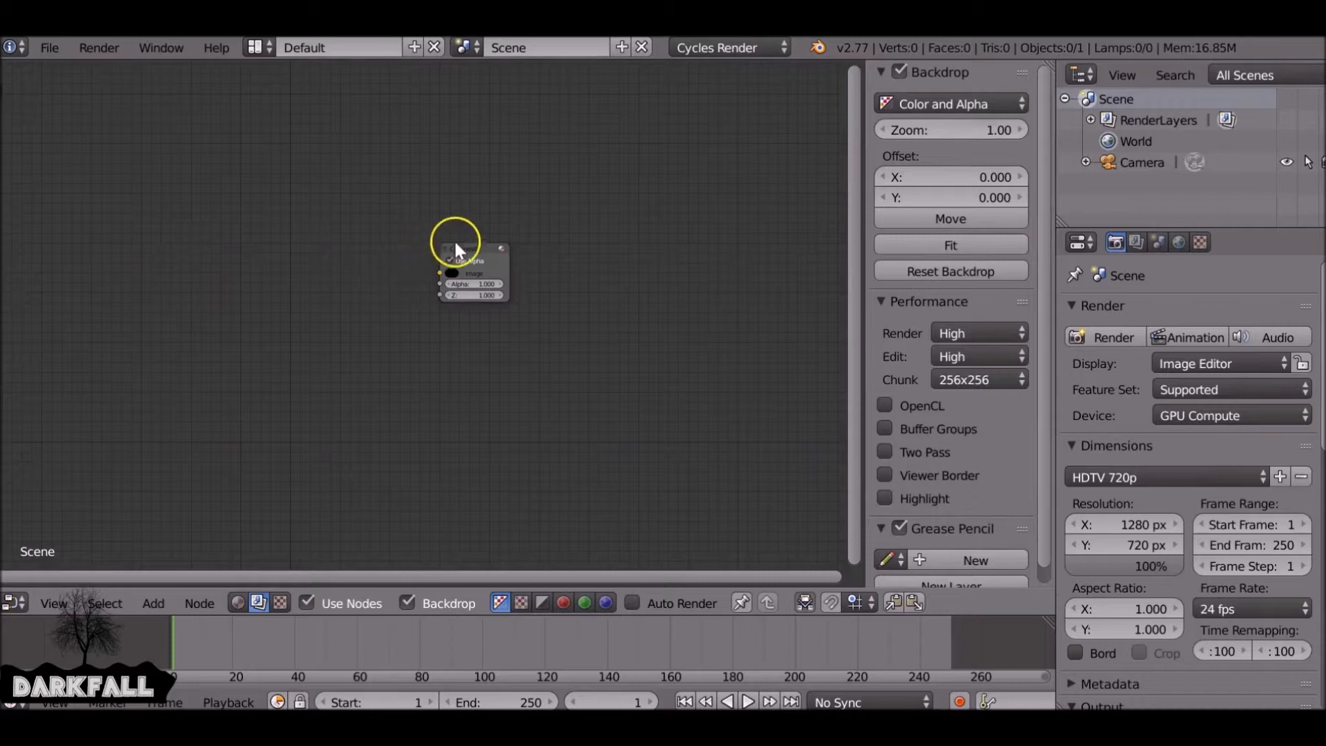
pyautogui.moveTo(478, 257); pyautogui.dragTo(754, 216)
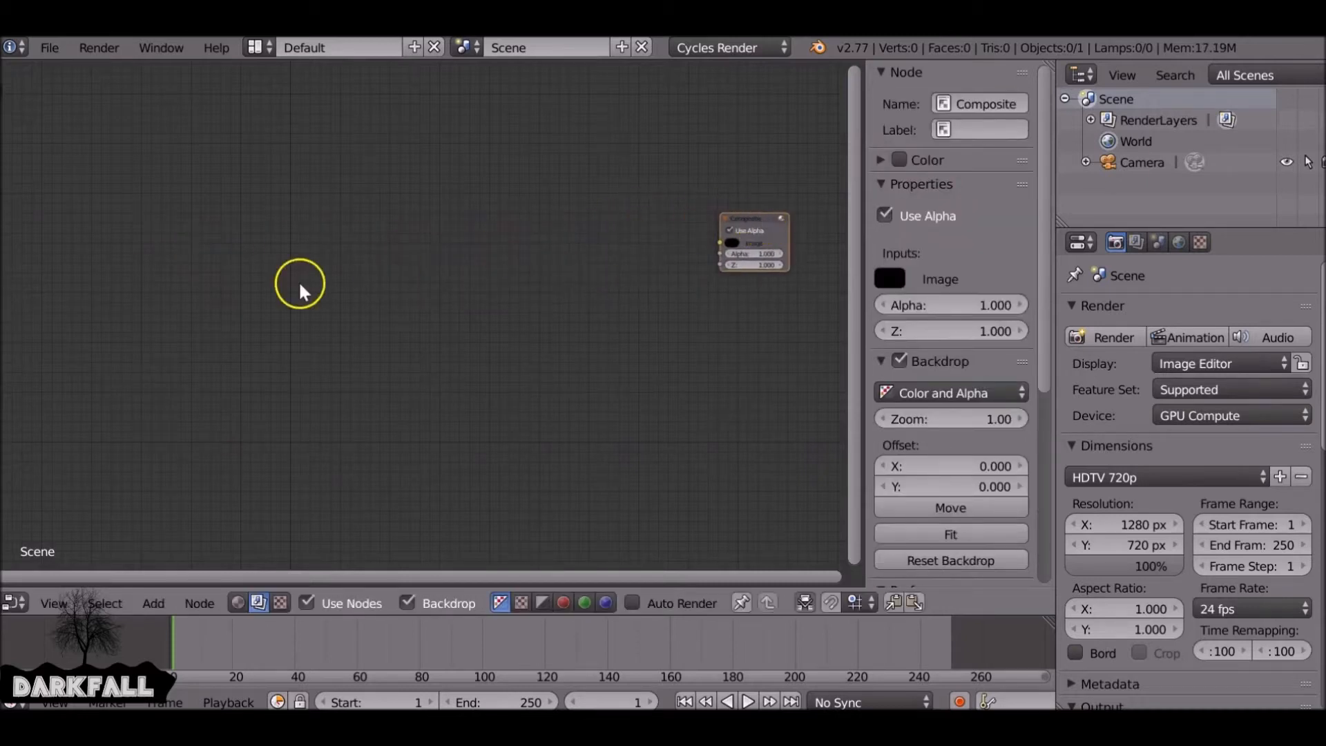
# Step: Add an Image Sequence node with all PNG frames from Tutorials\Advanced Colour Grading\Shot1 and place it at the left of the node area
pyautogui.hotkey('shift', 'a')
pyautogui.moveTo(247, 320)
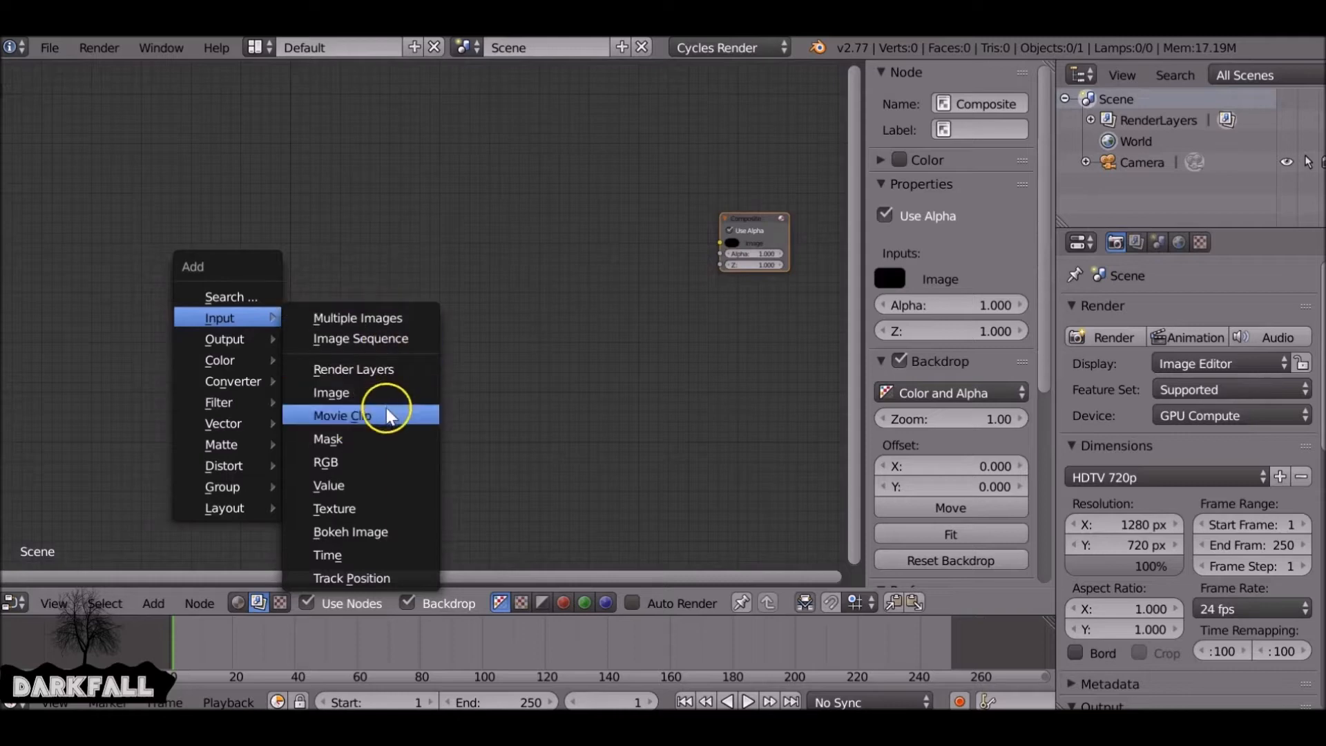
pyautogui.click(420, 341)
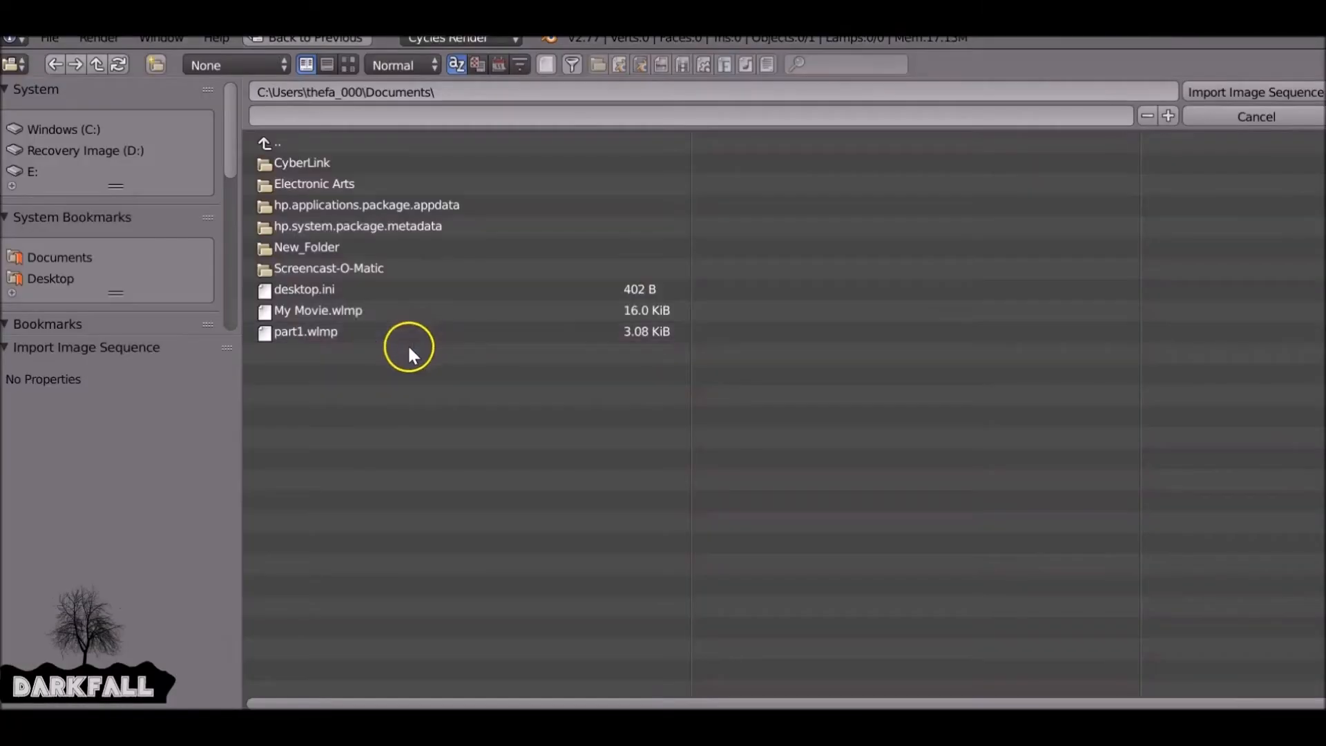
pyautogui.click(58, 278)
pyautogui.click(284, 483)
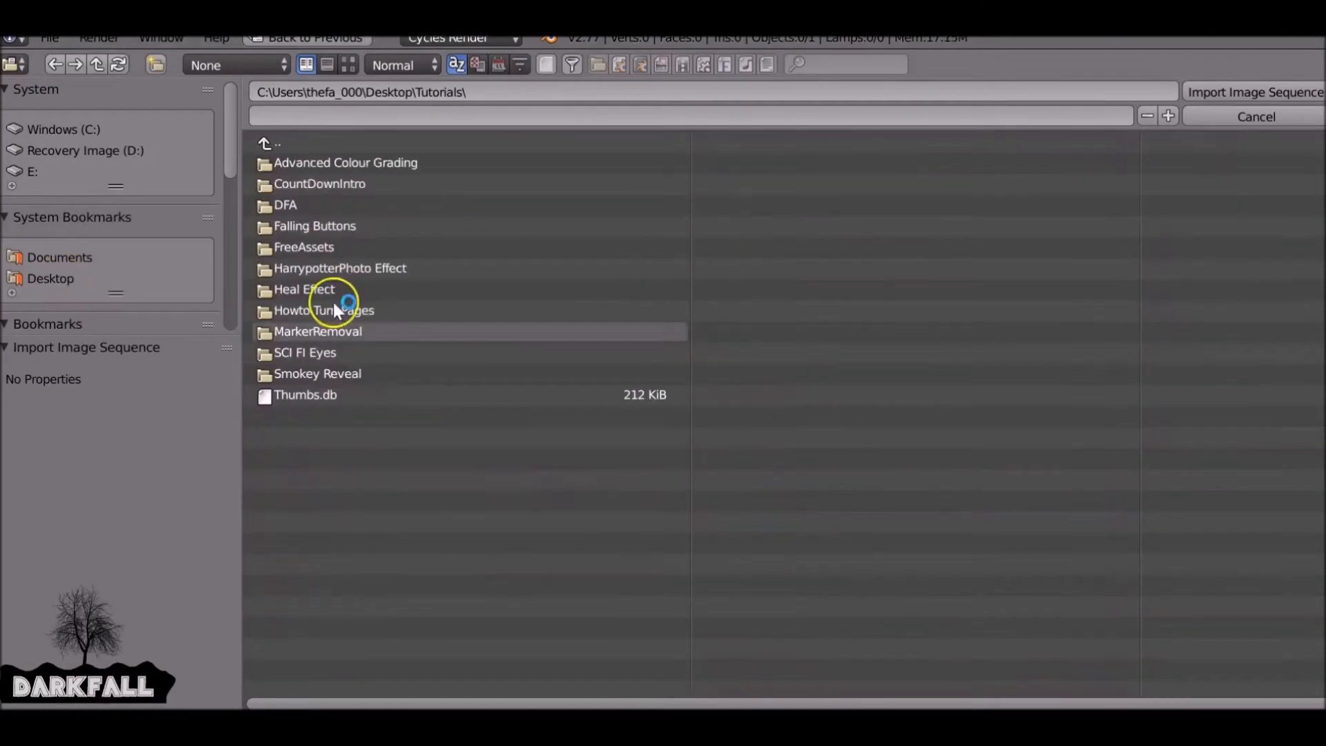
pyautogui.click(337, 163)
pyautogui.click(297, 183)
pyautogui.click(309, 157)
pyautogui.press('a')
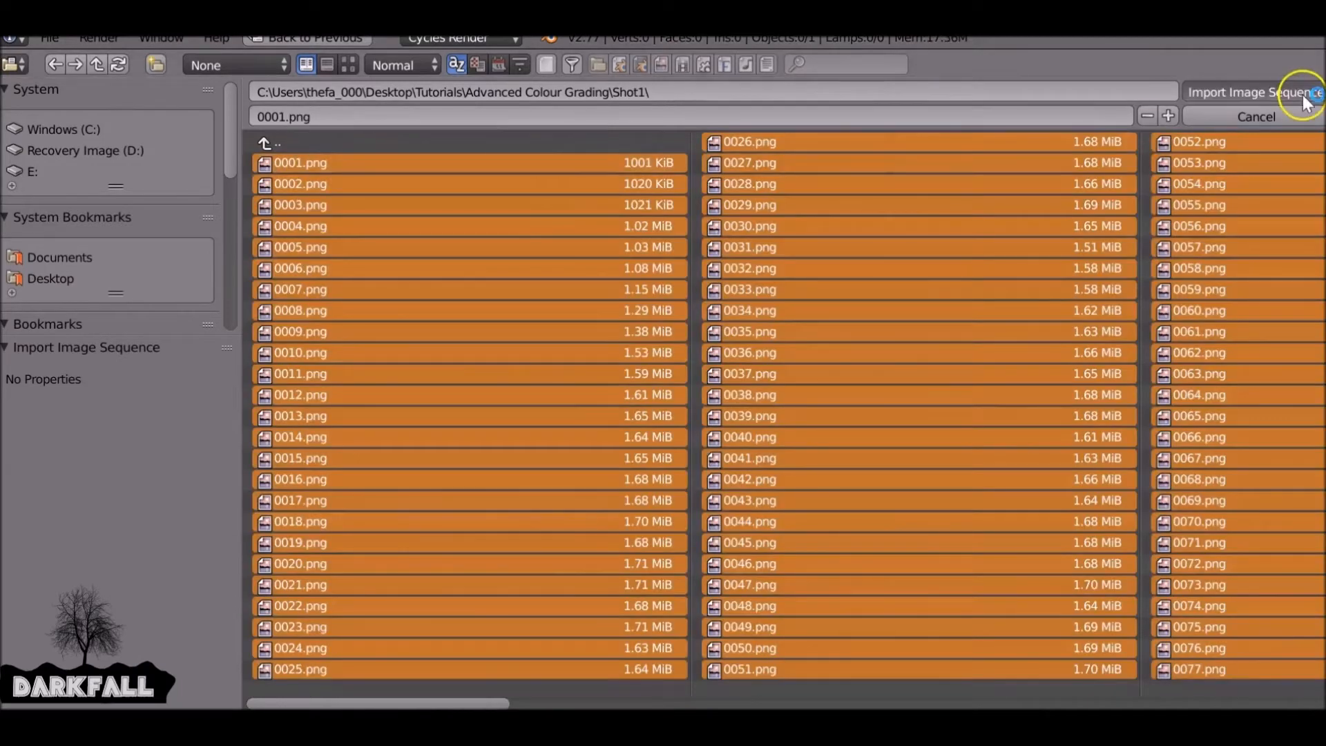
pyautogui.click(1291, 90)
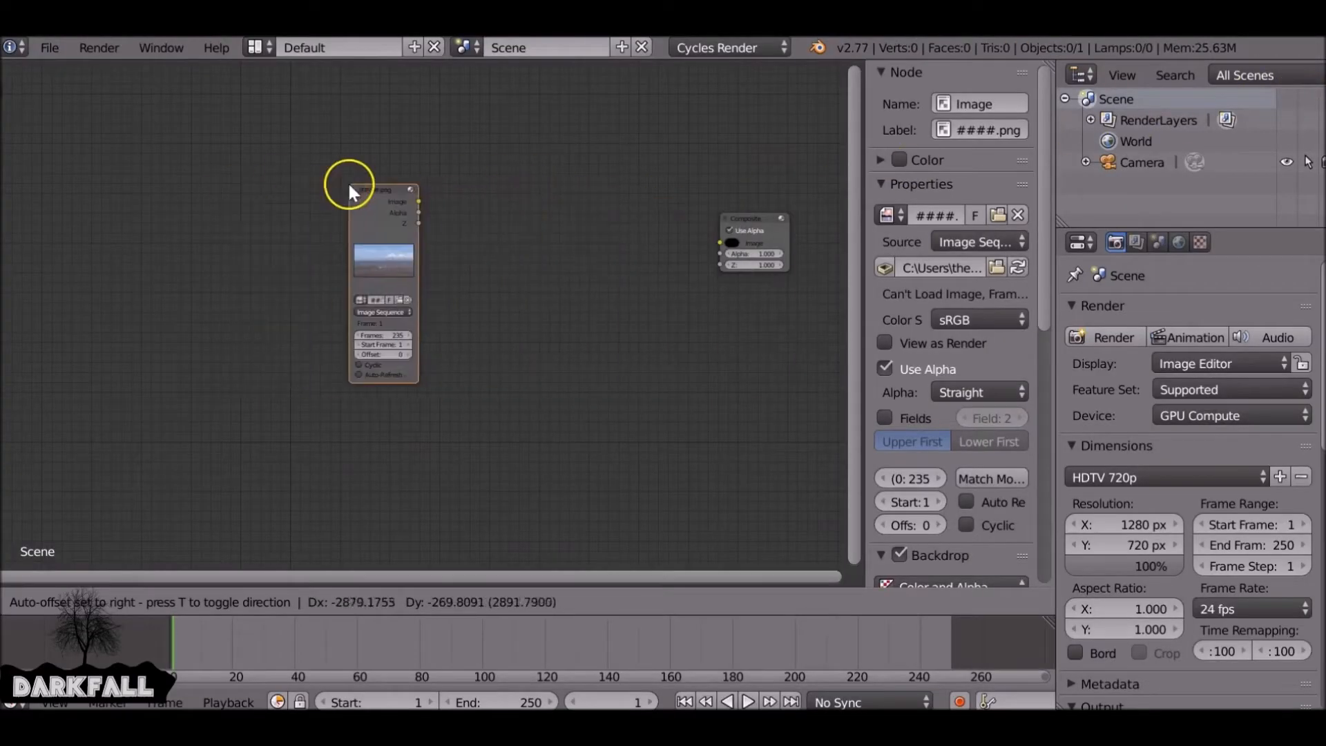
pyautogui.click(194, 185)
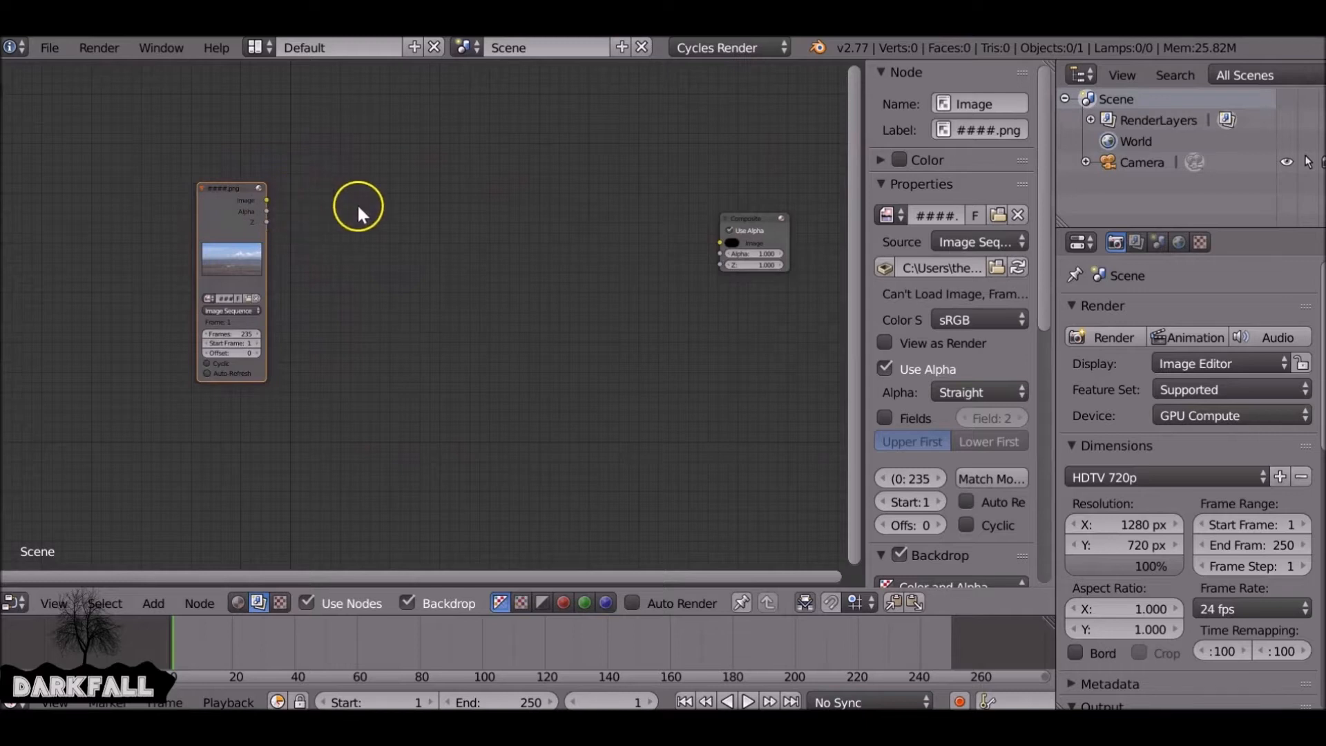
# Step: Set the timeline's end frame to 235
pyautogui.scroll(1, 357, 203)
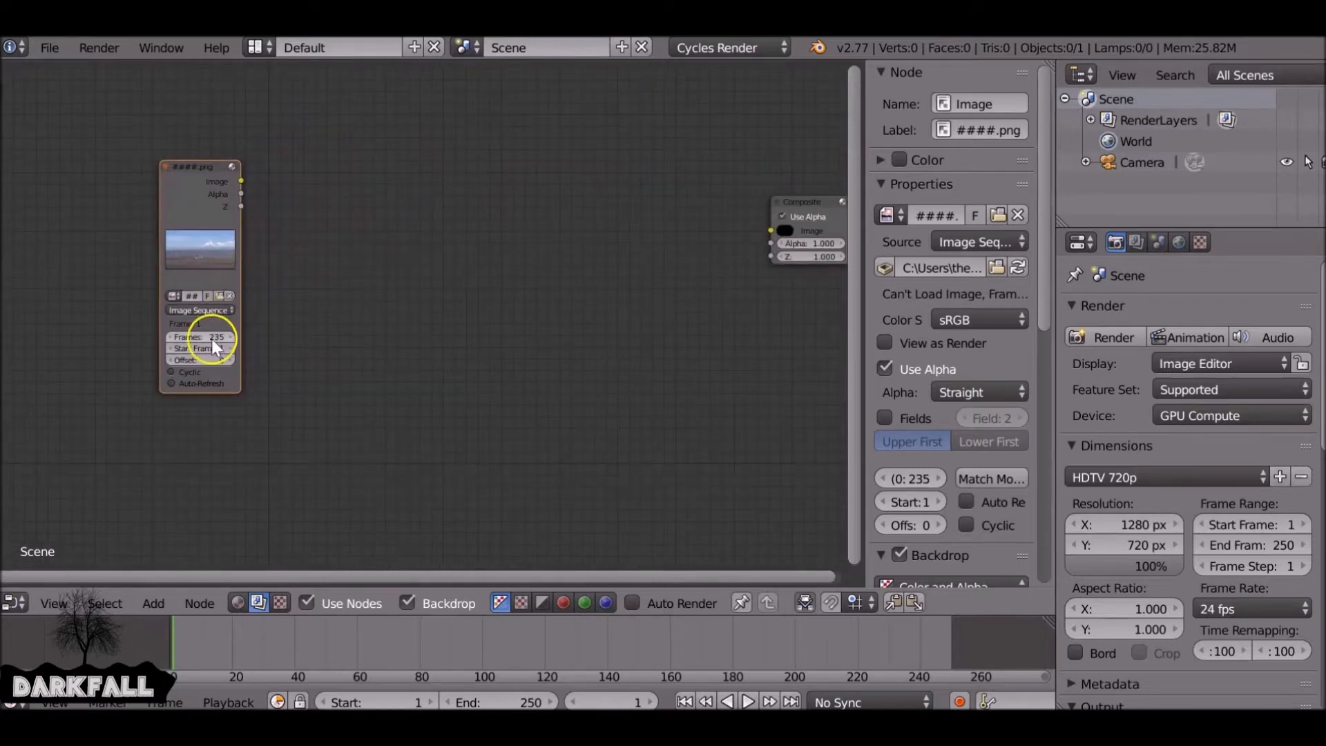
pyautogui.click(510, 698)
pyautogui.write('235')
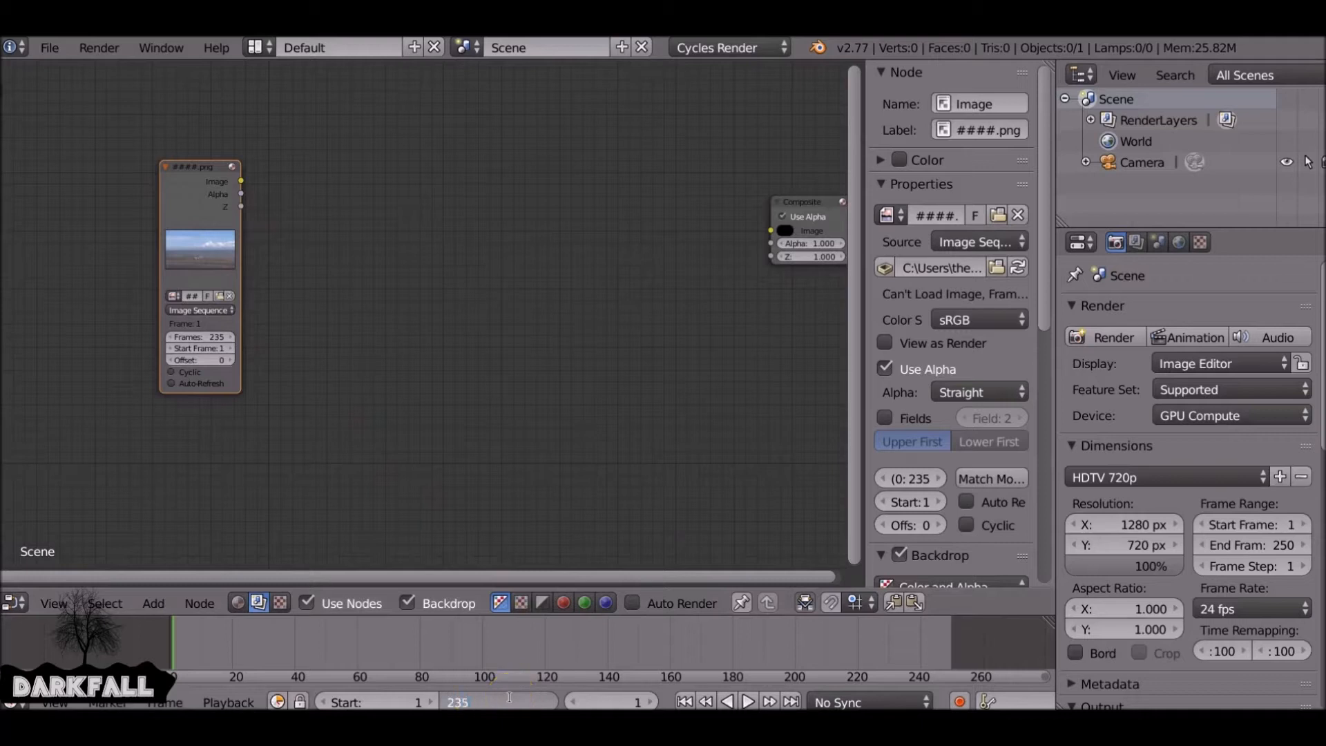
pyautogui.press('Return')
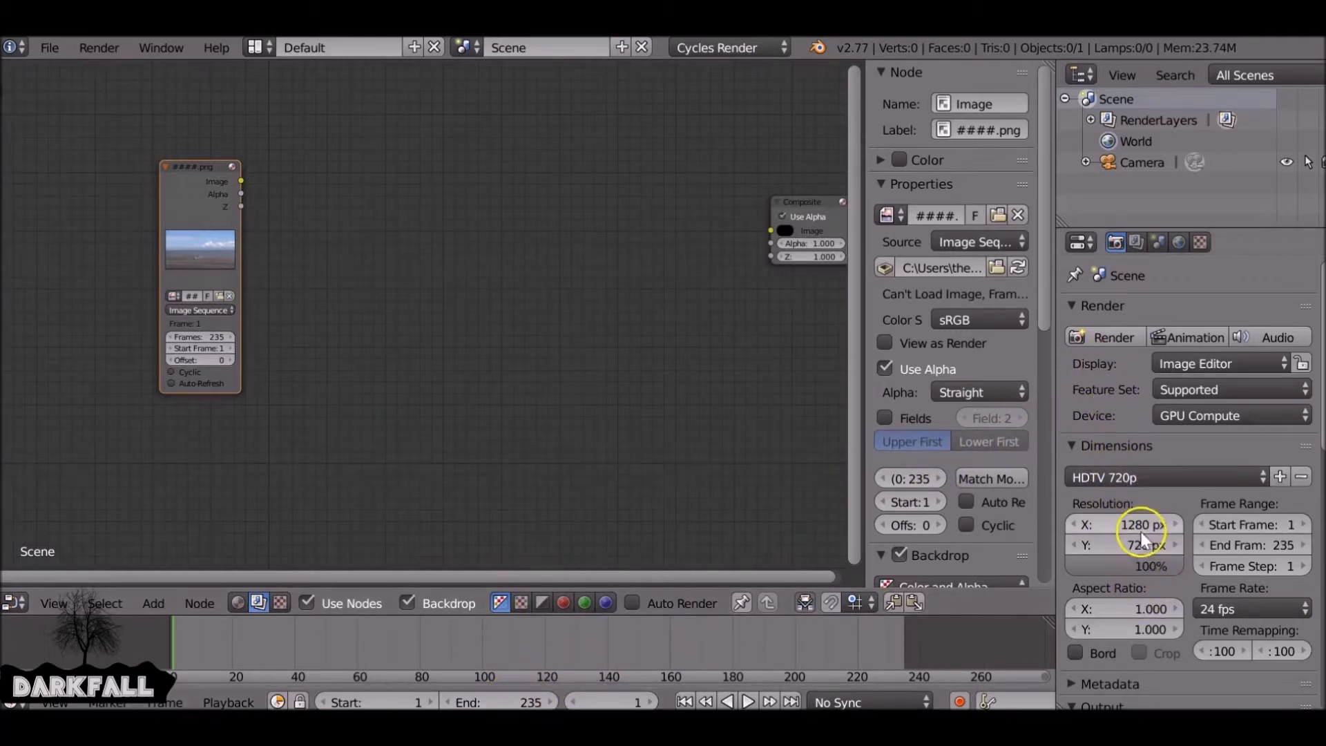
# Step: Set the render dimensions to the HDTV 1080p preset and the frame rate to 29.97 fps
pyautogui.click(1148, 475)
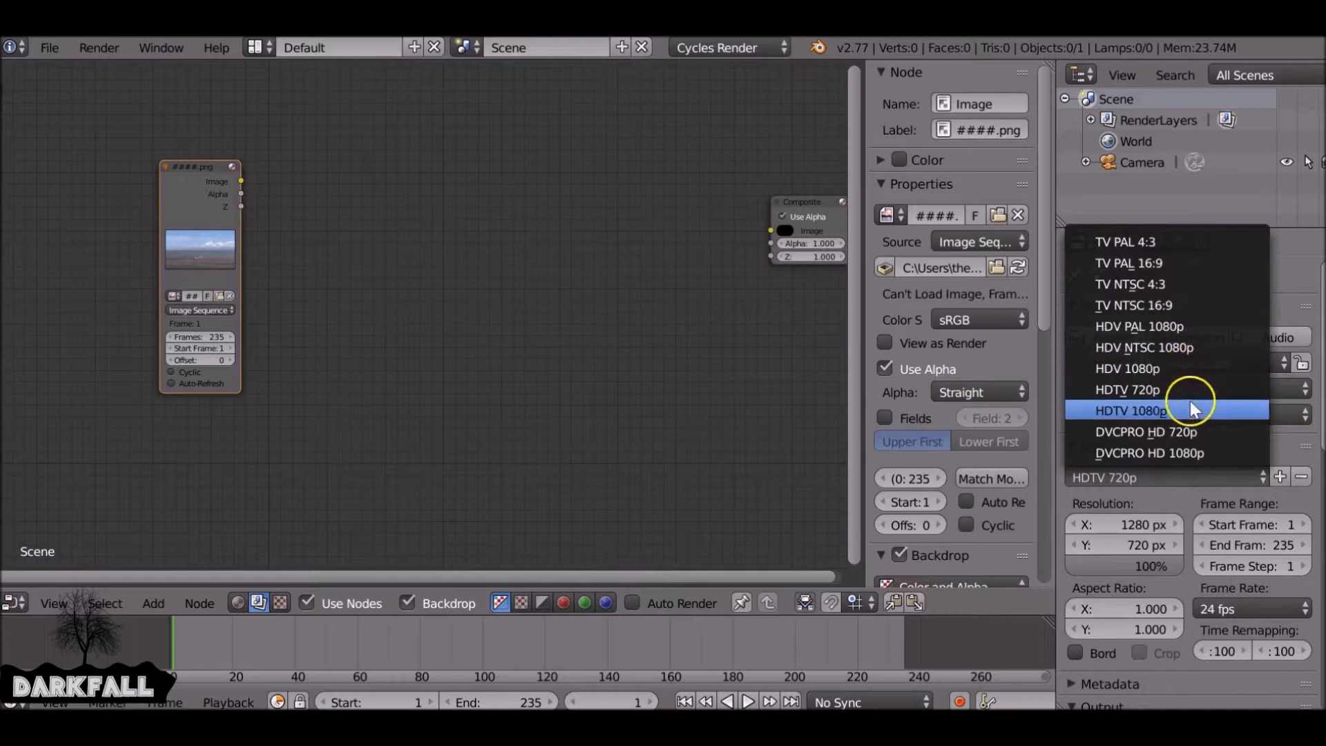
pyautogui.click(1152, 413)
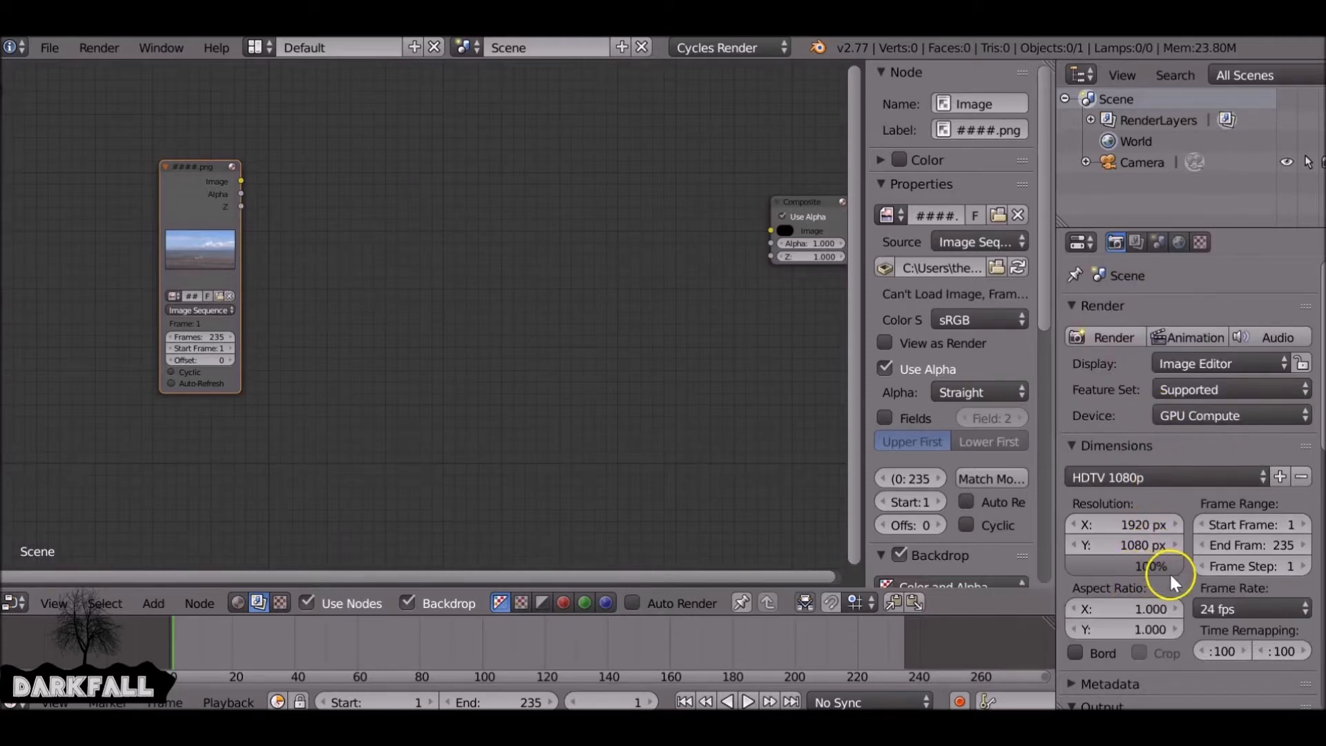
pyautogui.click(1265, 610)
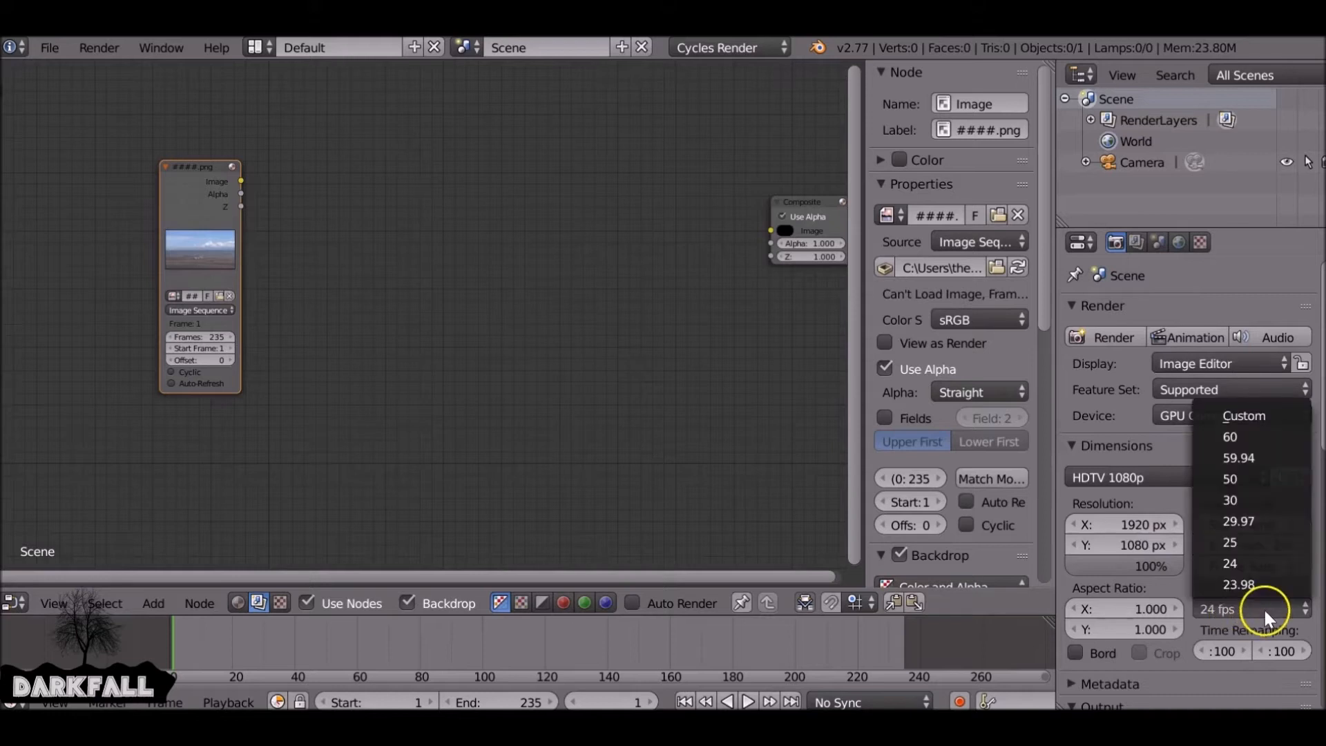
pyautogui.click(1269, 518)
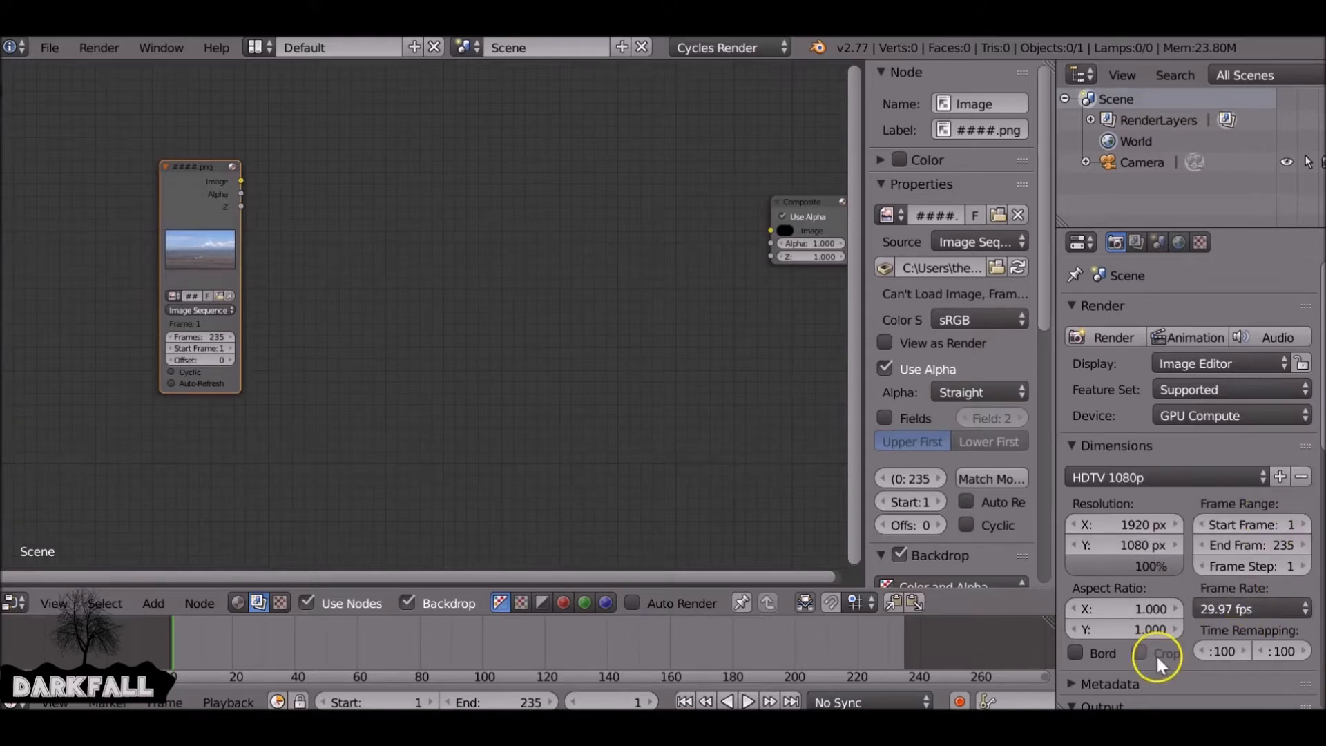
# Step: Browse for the render output location to the Tutorials\Advanced Colour Grading\results folder
pyautogui.scroll(-5, 1156, 655)
pyautogui.scroll(-3, 1175, 478)
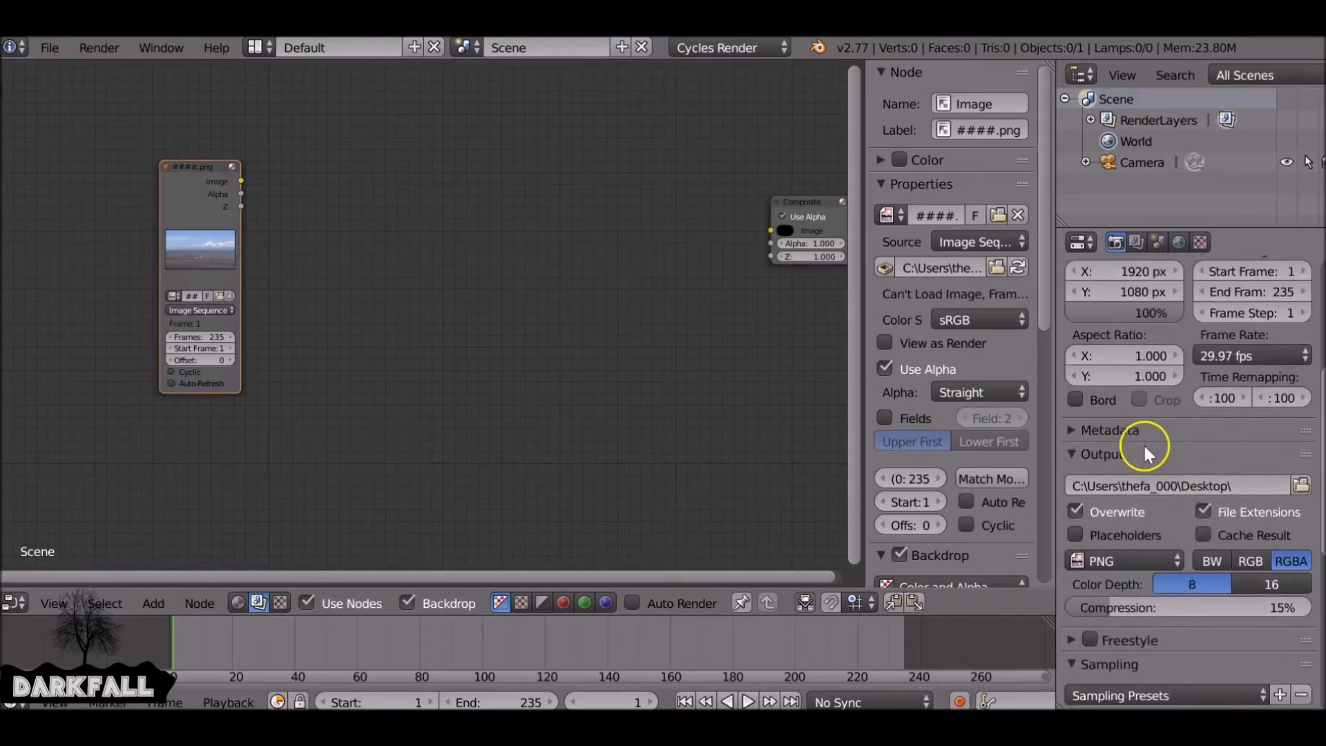
pyautogui.click(1301, 484)
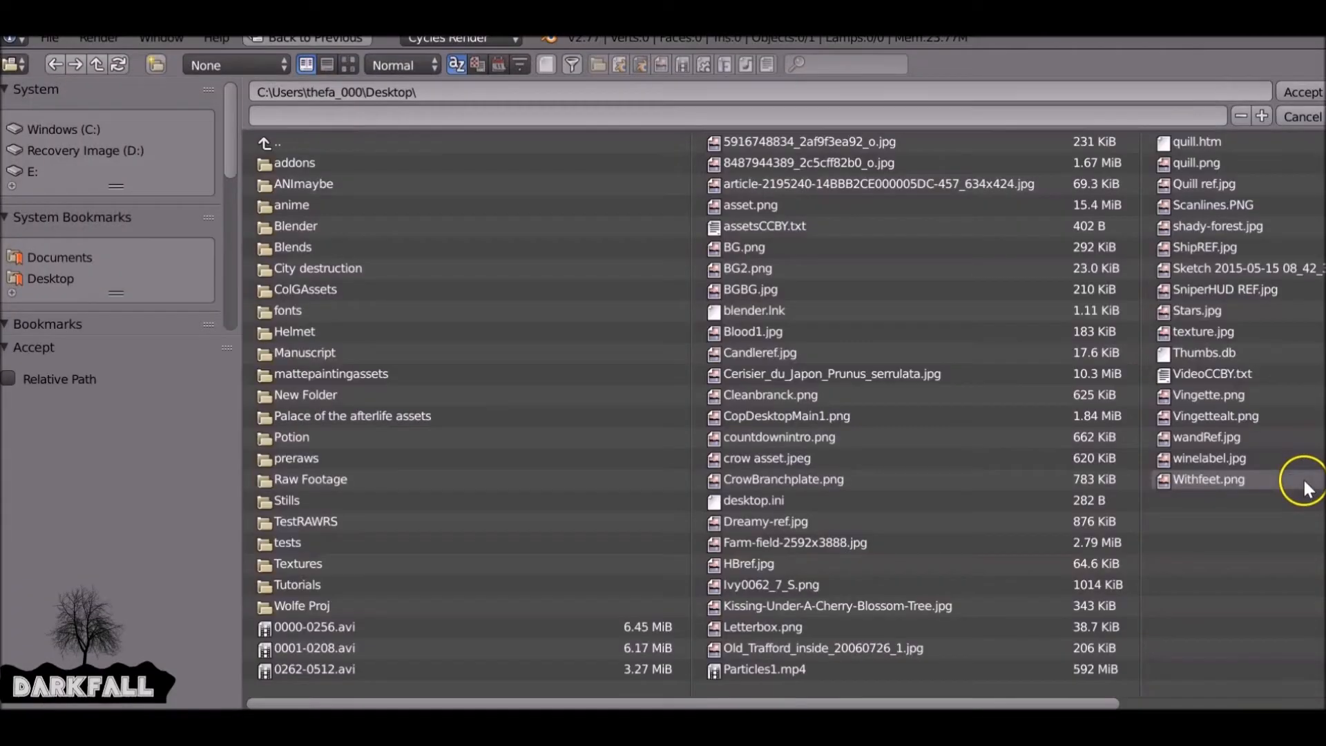
pyautogui.scroll(-5, 58, 269)
pyautogui.click(53, 271)
pyautogui.click(334, 162)
pyautogui.click(334, 163)
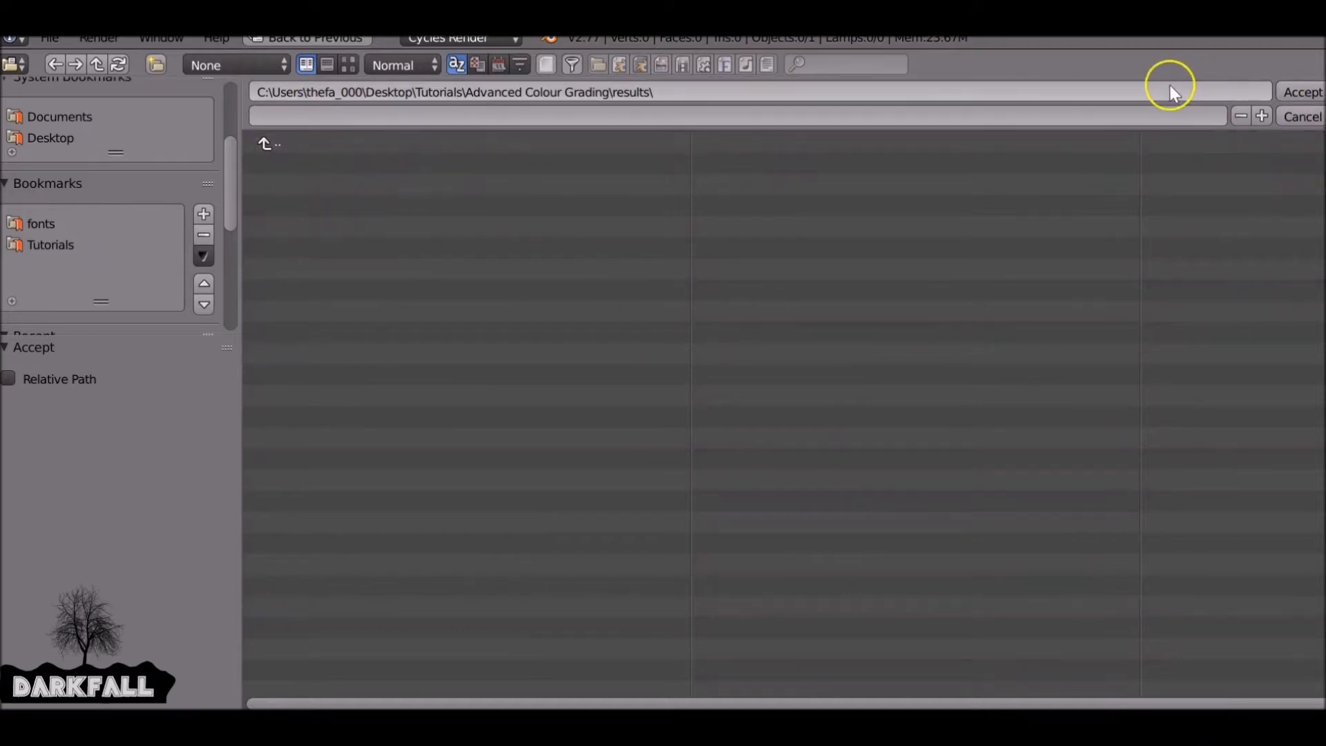
# Step: Create a folder named ImgSq inside results and accept it as the render output path
pyautogui.click(165, 67)
pyautogui.write('ImgSq')
pyautogui.press('Return')
pyautogui.click(291, 161)
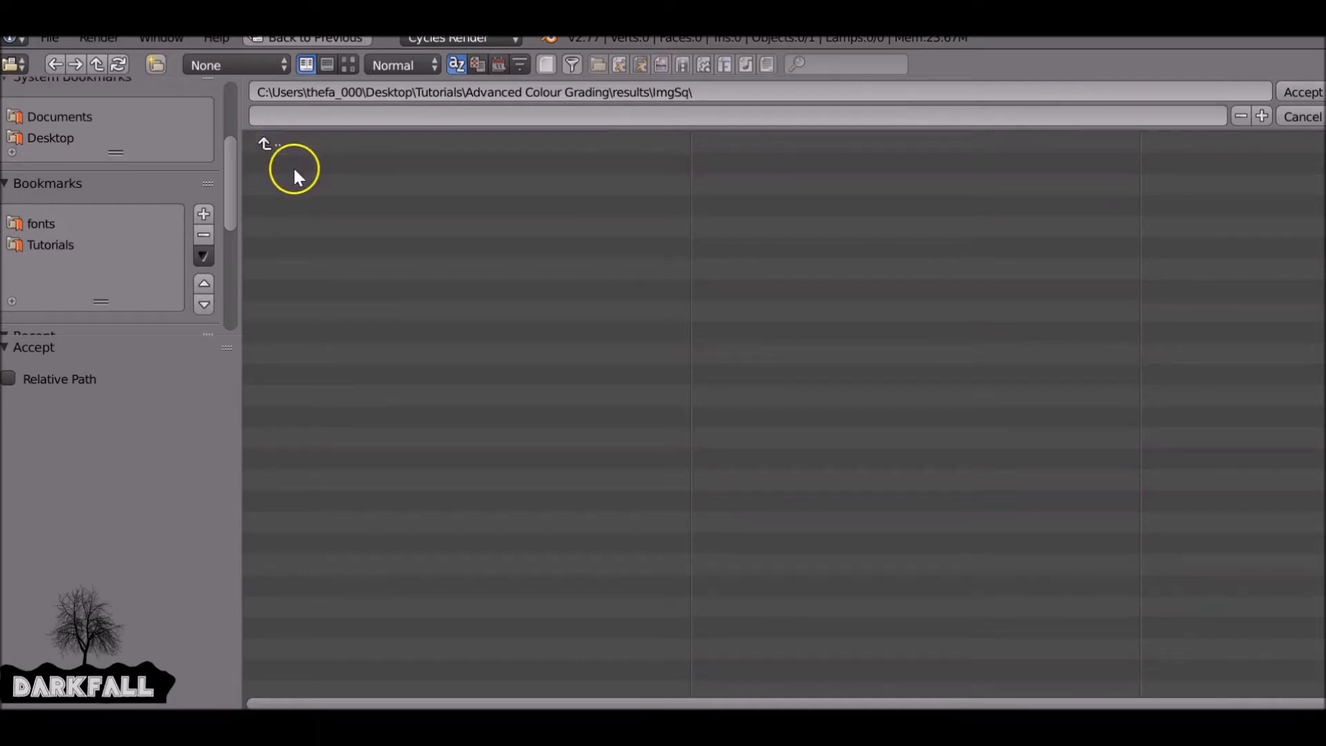
pyautogui.click(1300, 93)
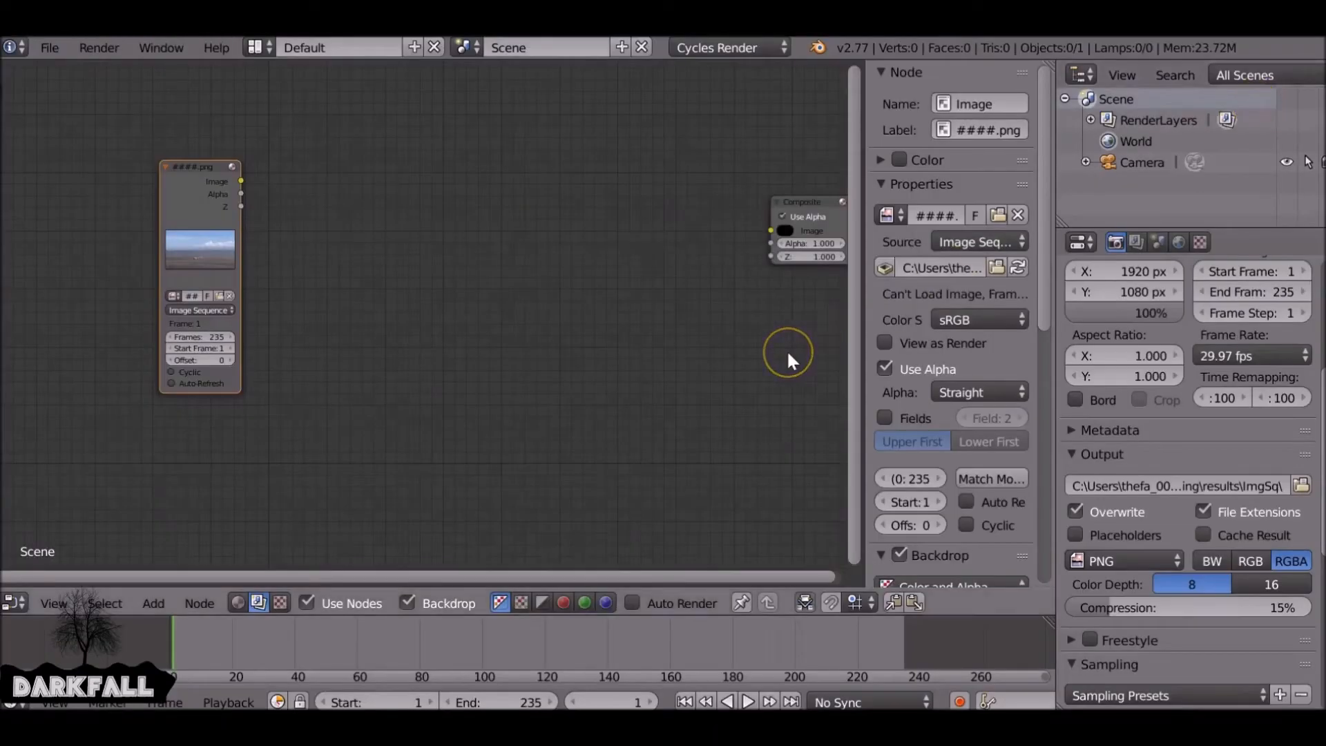
# Step: Collapse the Sampling and Film sections of the render settings
pyautogui.scroll(-8, 1144, 516)
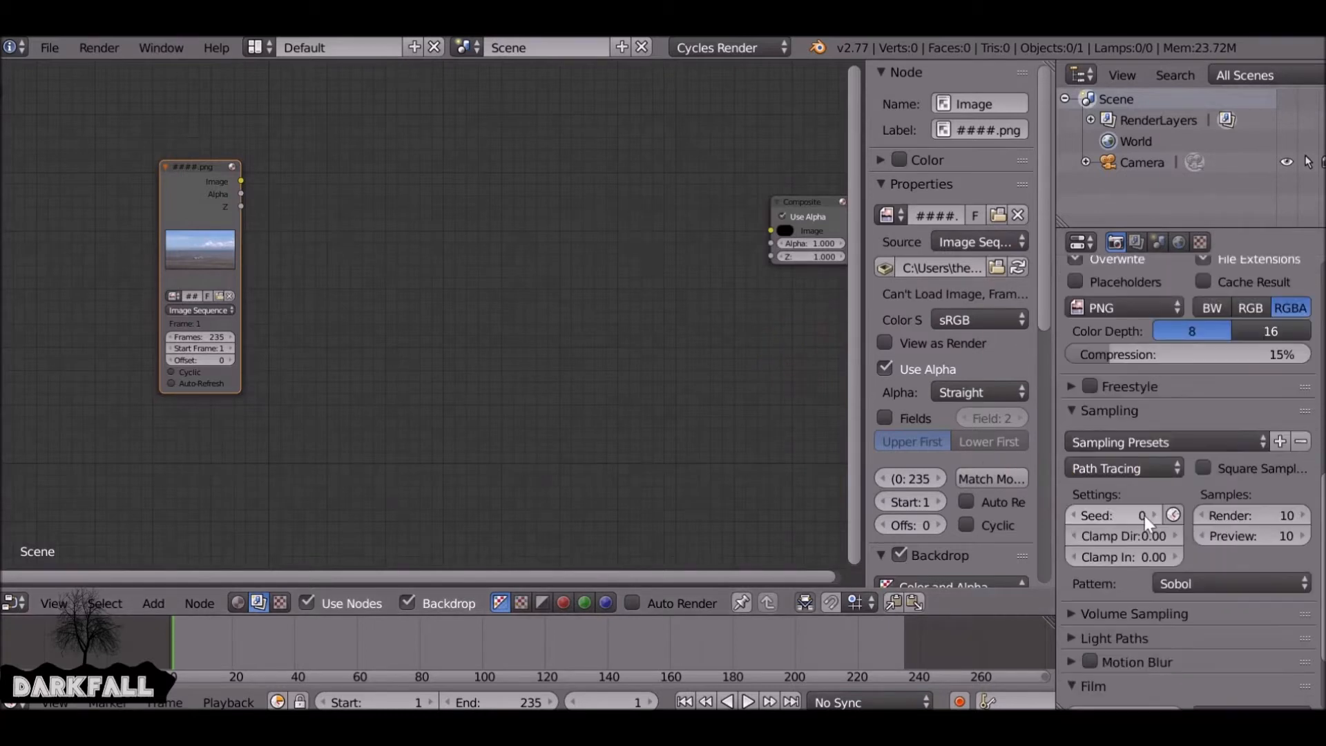
pyautogui.click(1257, 516)
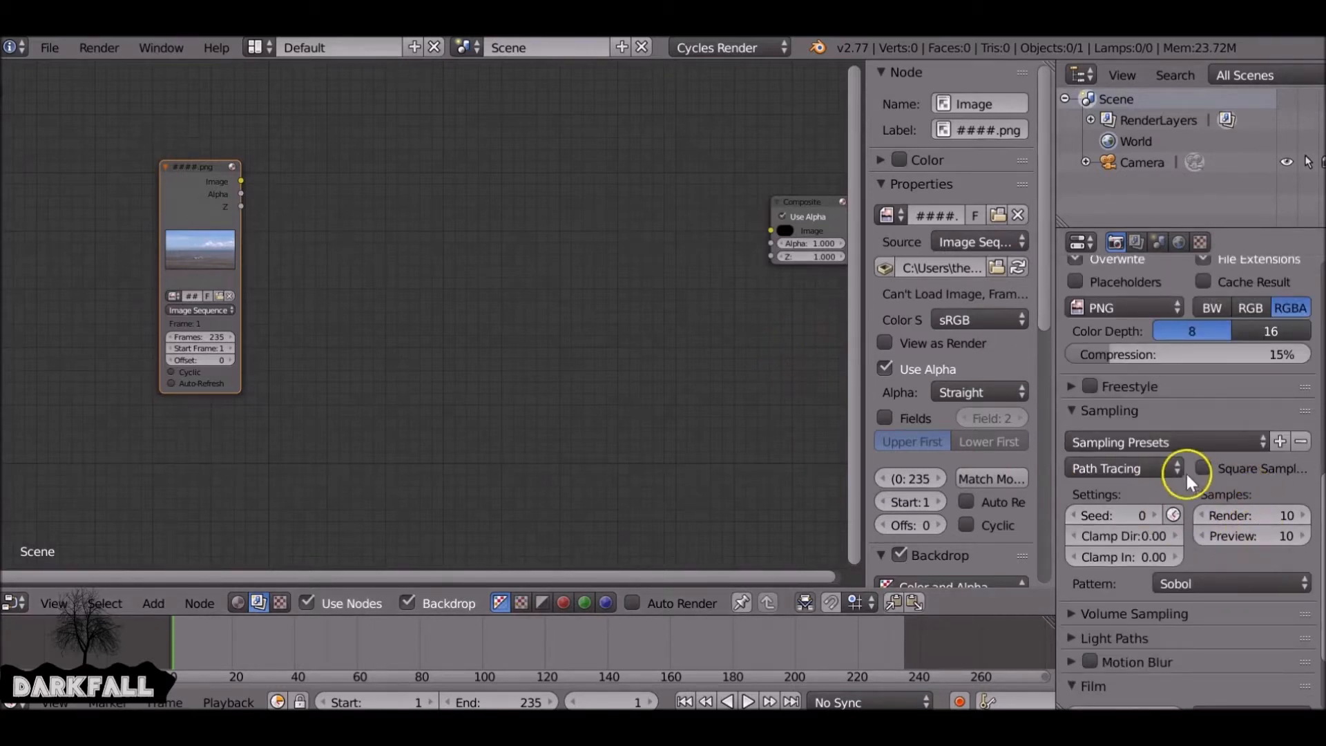
pyautogui.scroll(-2, 1218, 478)
pyautogui.click(1094, 384)
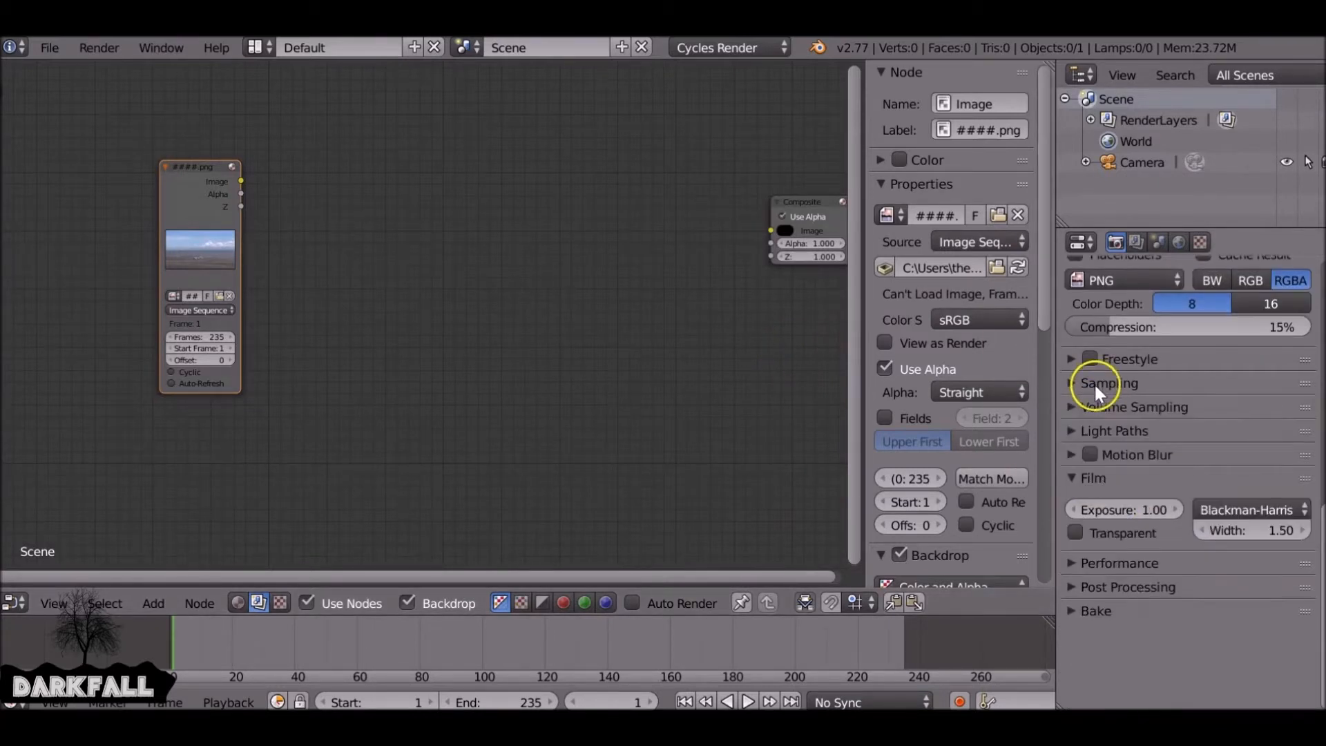
pyautogui.click(1091, 478)
pyautogui.scroll(10, 1091, 476)
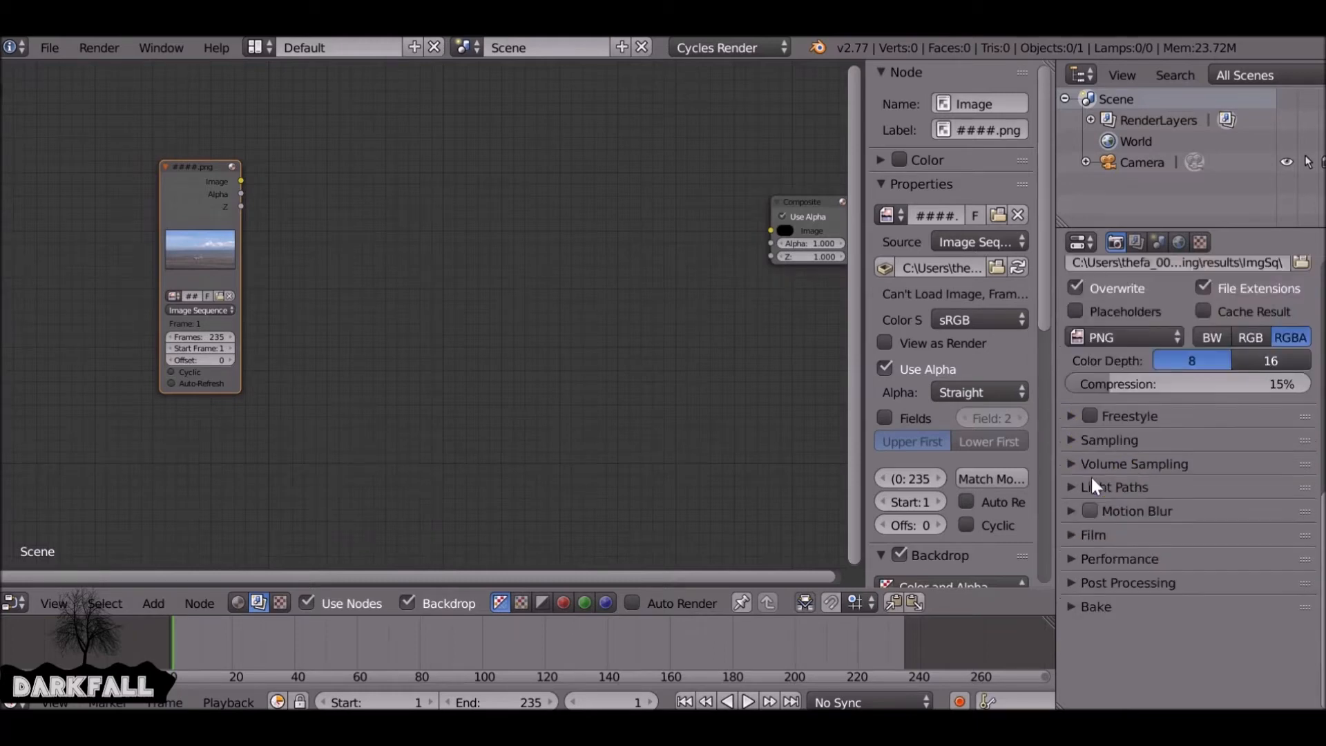
pyautogui.scroll(8, 1091, 474)
# Step: Link the image sequence to the Composite node and to a new Viewer node above it, and set the backdrop zoom to 0.48
pyautogui.click(689, 335)
pyautogui.moveTo(214, 165); pyautogui.dragTo(770, 231)
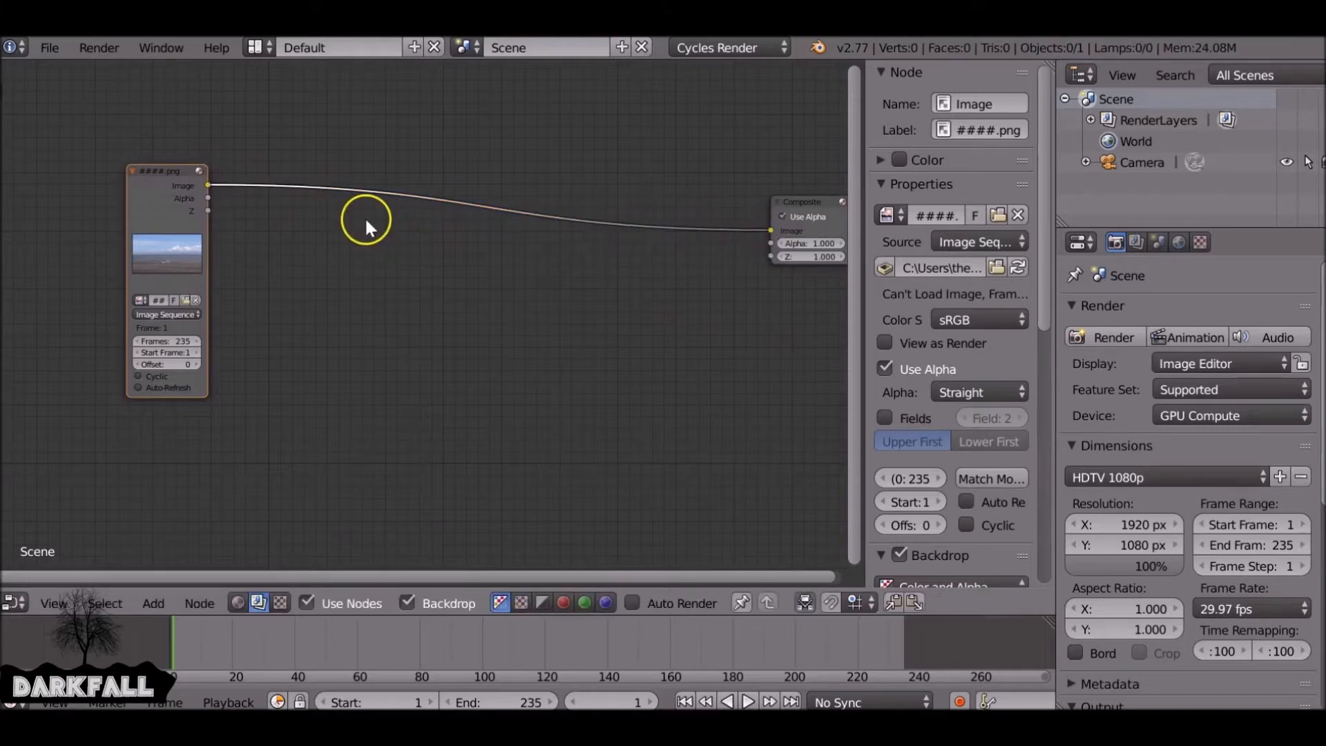
pyautogui.keyDown('ctrl'); pyautogui.keyDown('shift'); pyautogui.click(178, 181); pyautogui.keyUp('shift'); pyautogui.keyUp('ctrl')
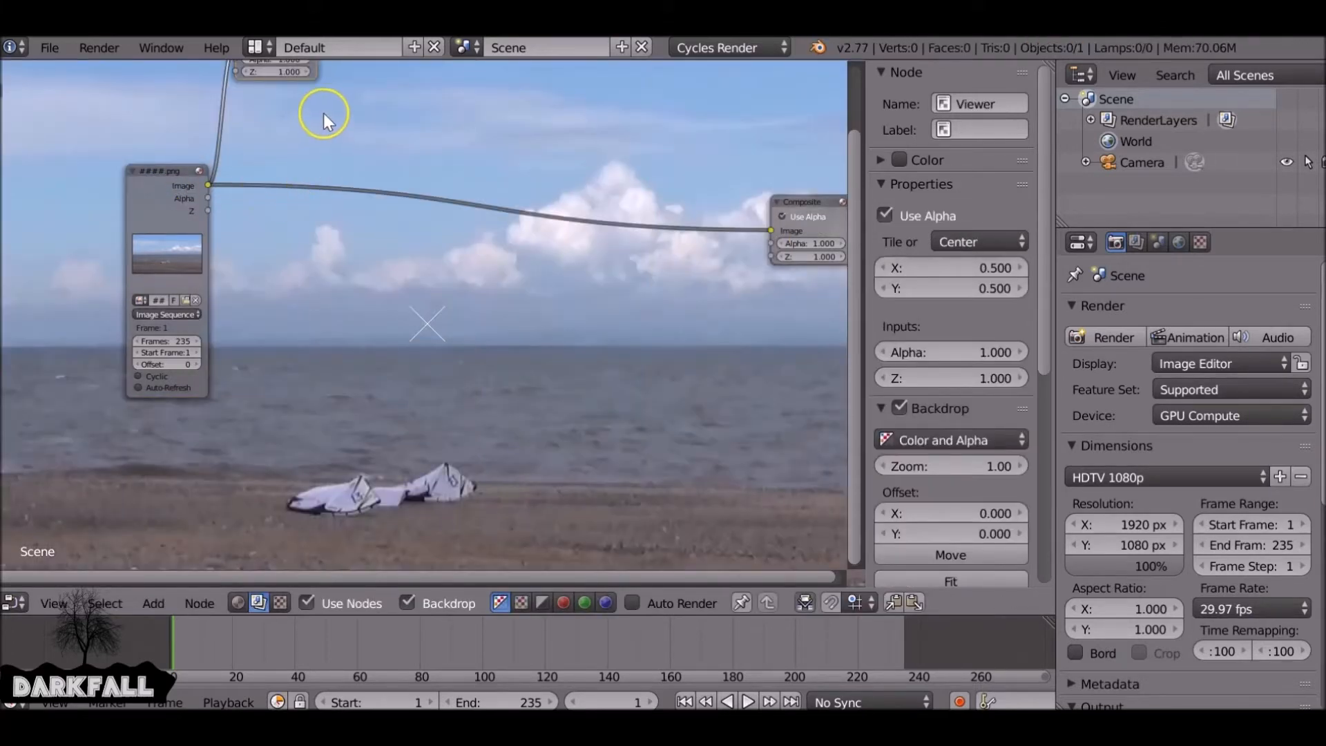
pyautogui.press('g')
pyautogui.click(843, 210)
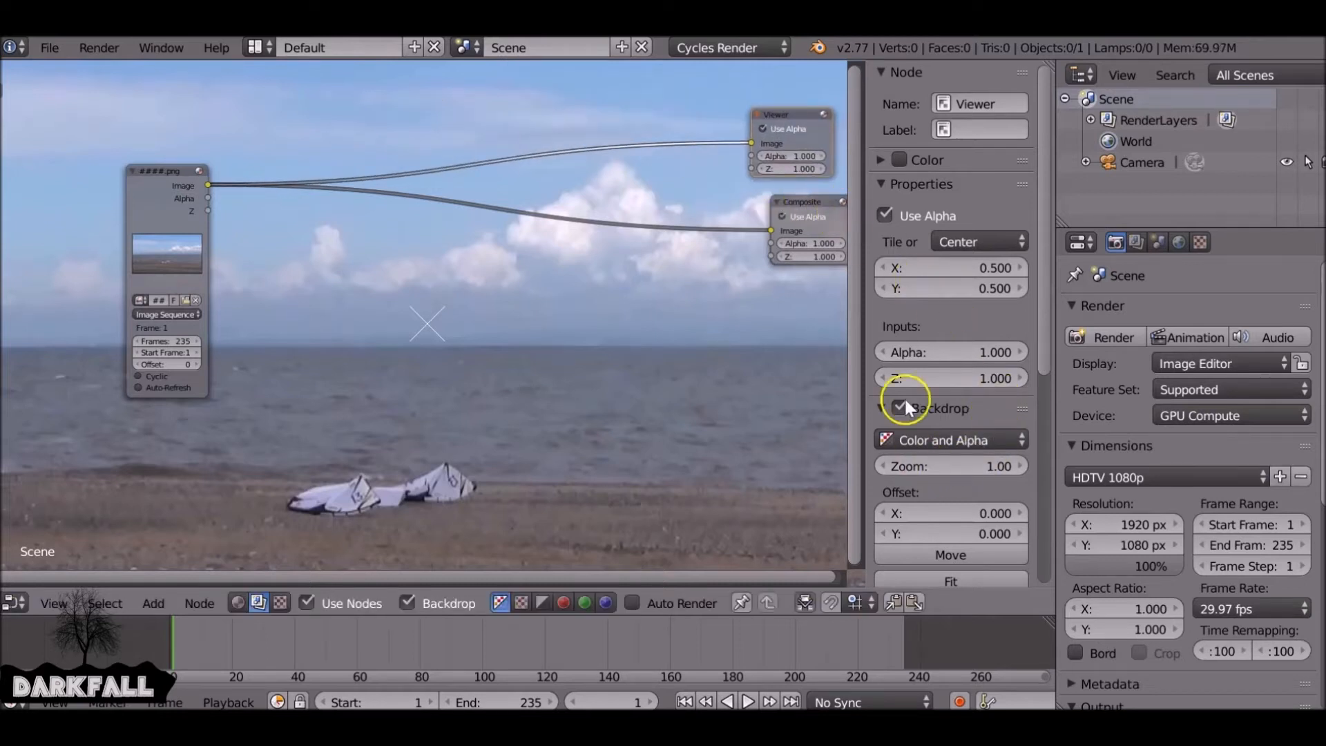
pyautogui.moveTo(960, 470); pyautogui.dragTo(913, 474)
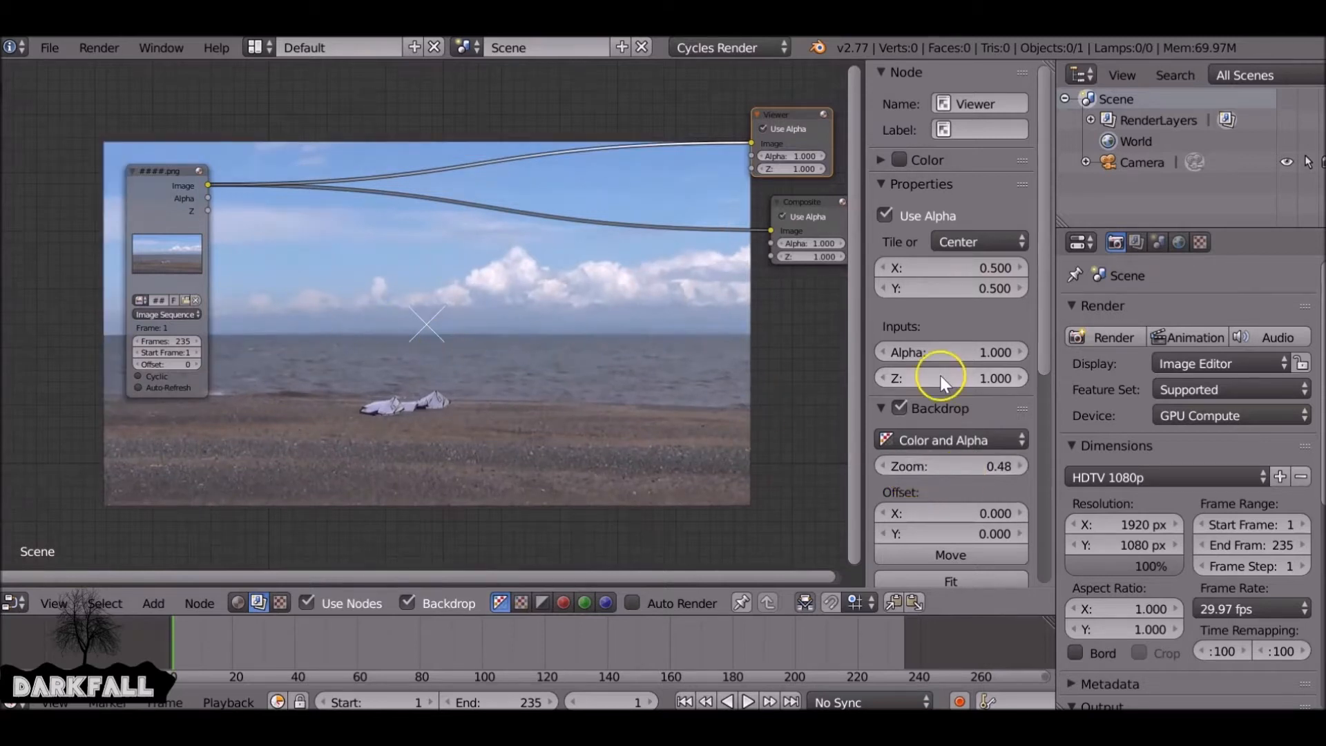
# Step: Collapse Units and Keying Sets in the scene settings and expand Color Management to show its options
pyautogui.click(1136, 242)
pyautogui.click(1160, 242)
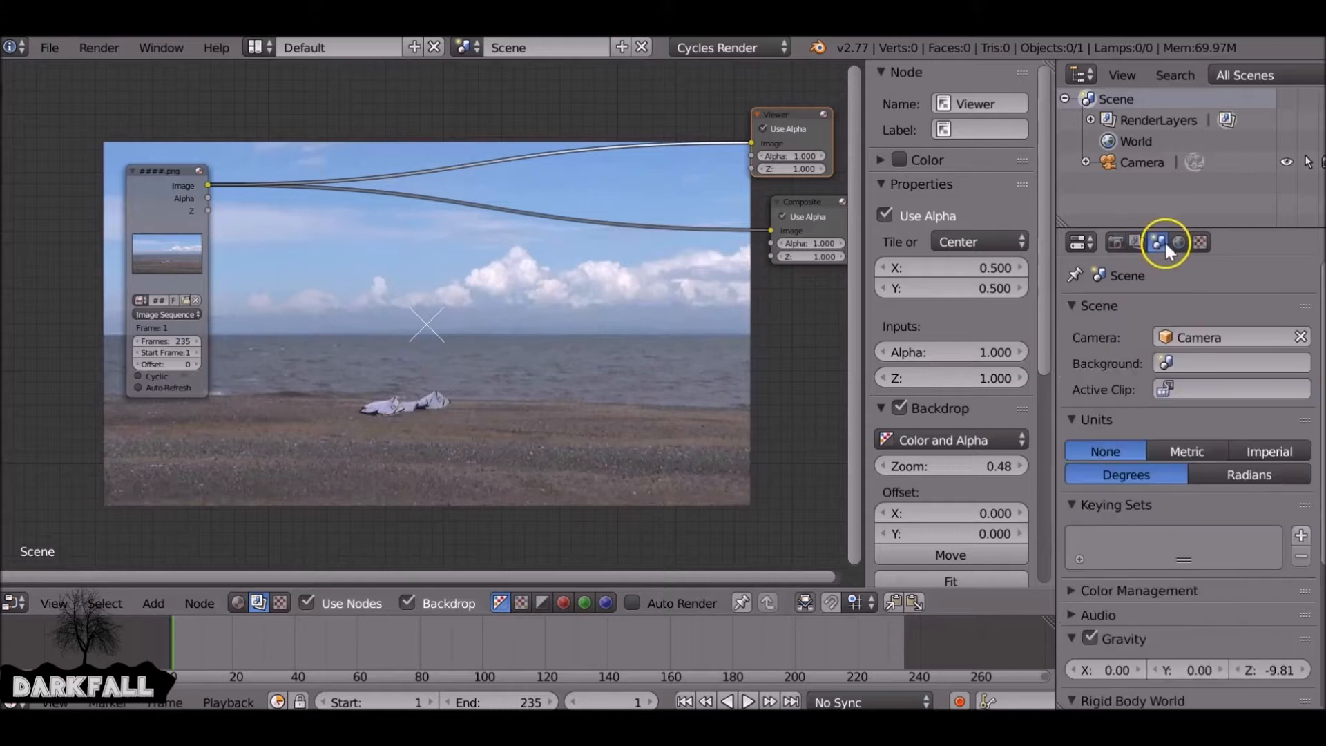
pyautogui.click(1078, 421)
pyautogui.click(1080, 445)
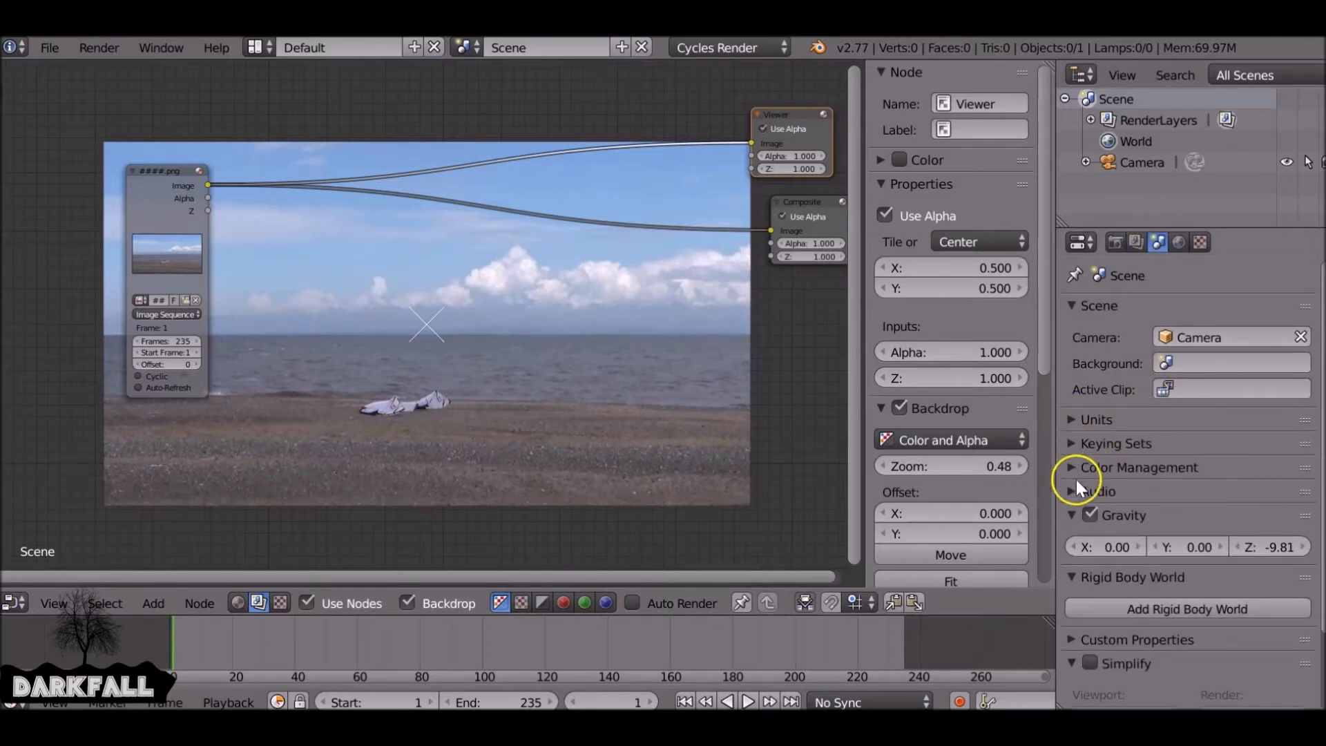
pyautogui.click(1070, 470)
pyautogui.scroll(-4, 1070, 470)
pyautogui.scroll(-7, 1070, 470)
pyautogui.scroll(6, 1068, 467)
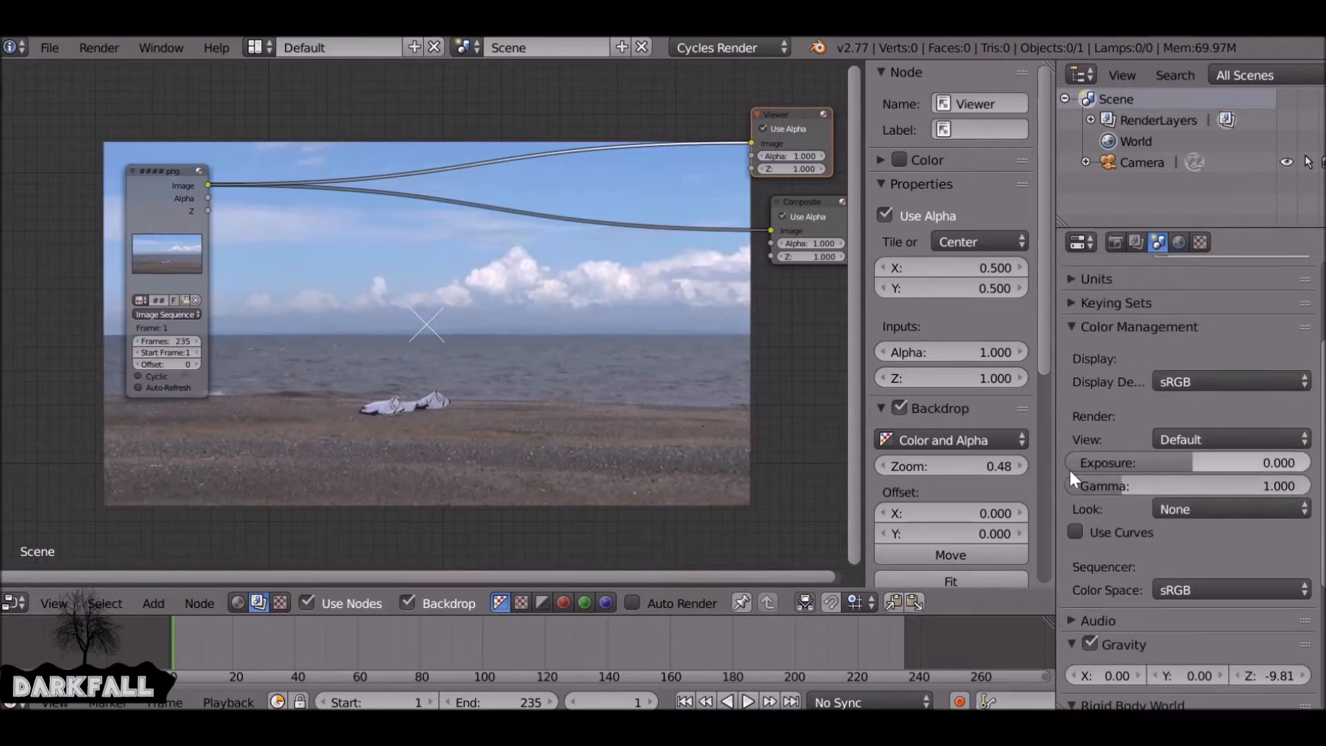
# Step: Try the Film view transform with exposure -0.297 and gamma 1.326, undo both adjustments and return the view to Default
pyautogui.click(1251, 442)
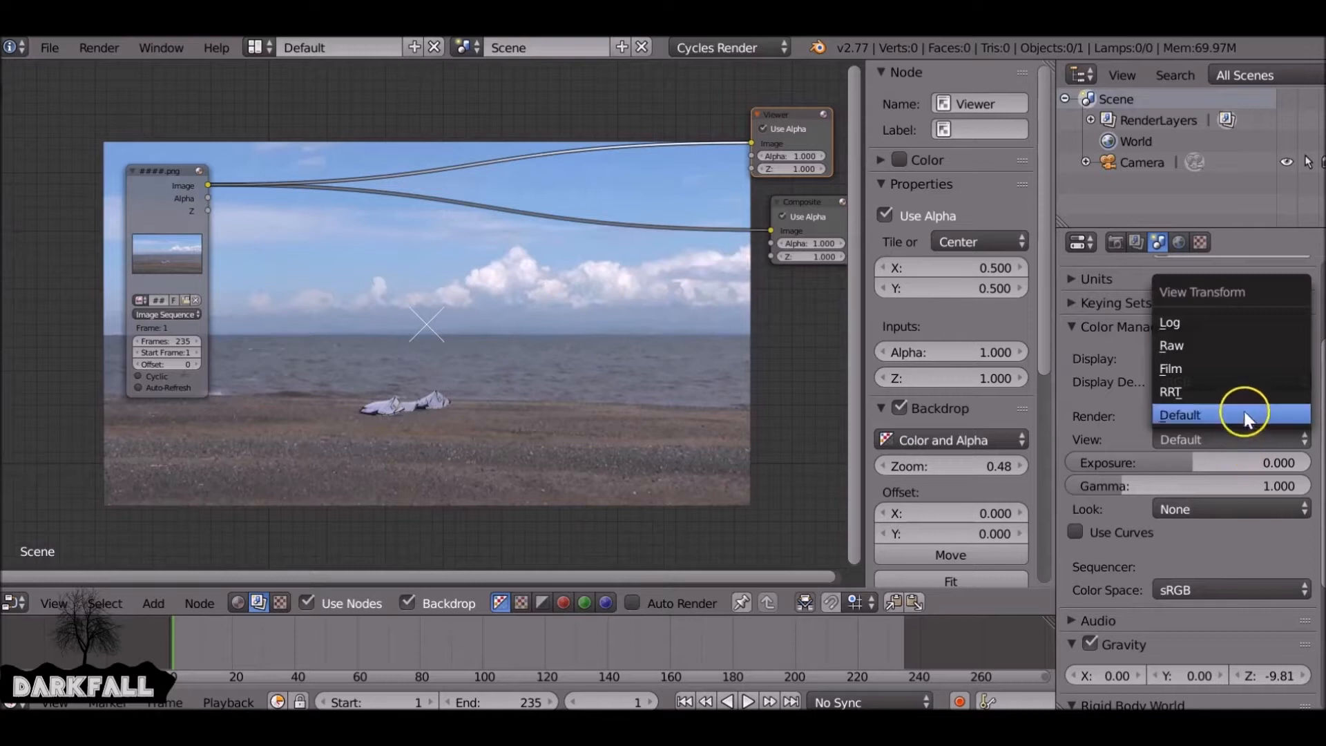
pyautogui.click(1236, 367)
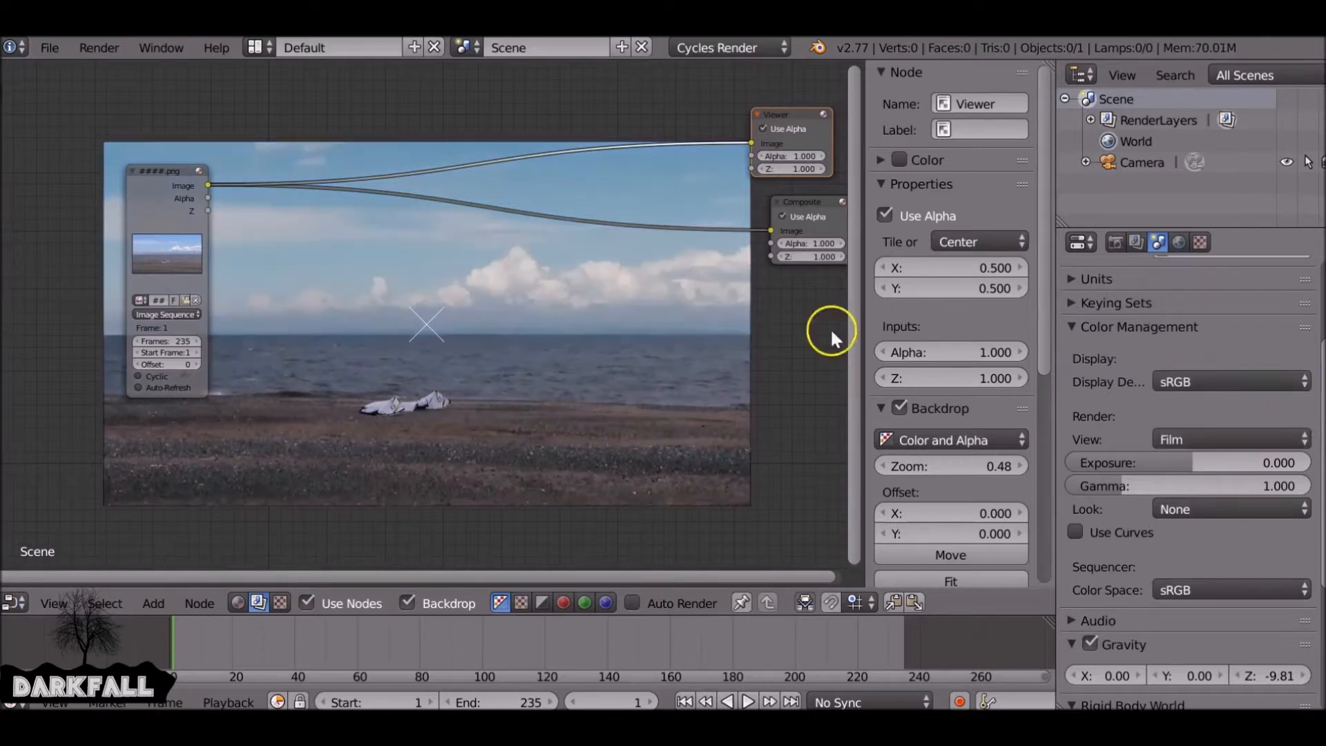
pyautogui.moveTo(1193, 463)
pyautogui.mouseDown()
pyautogui.moveTo(1209, 459)
pyautogui.moveTo(1121, 488)
pyautogui.moveTo(1188, 485)
pyautogui.mouseUp()
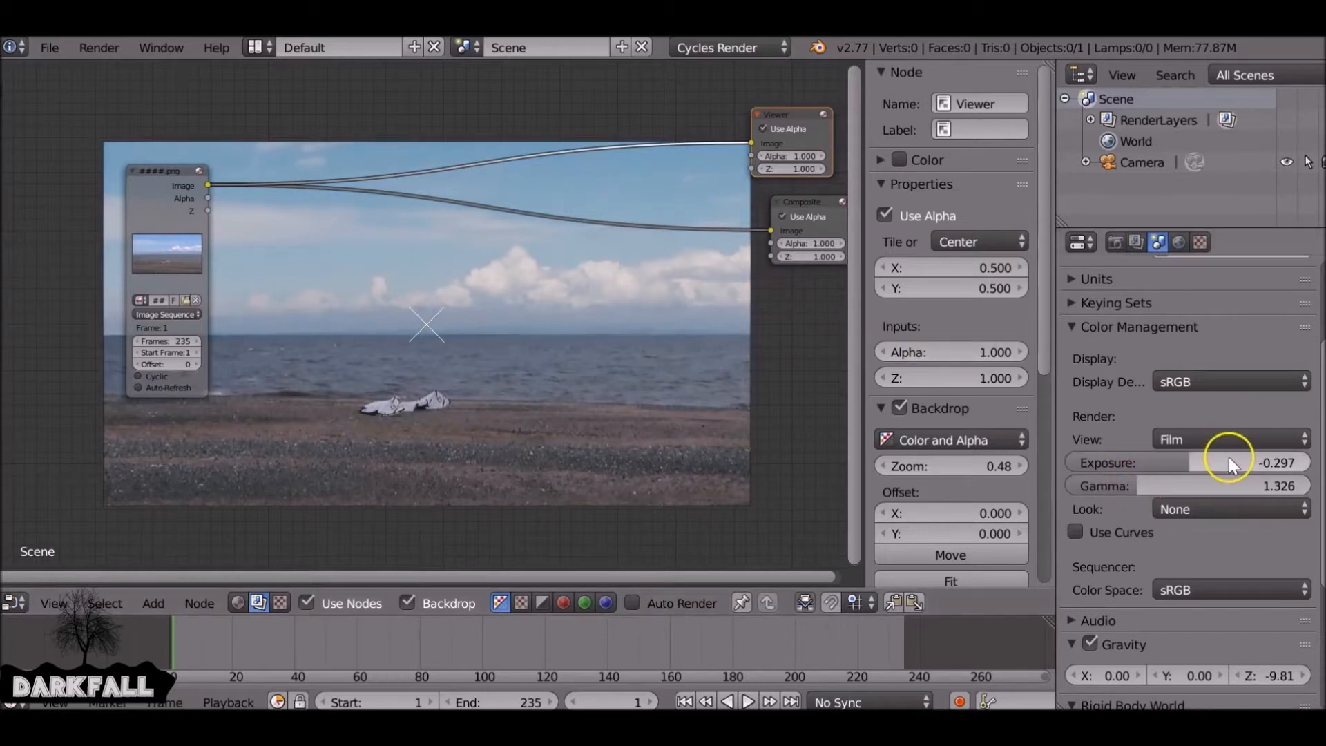
pyautogui.hotkey('ctrl', 'z')
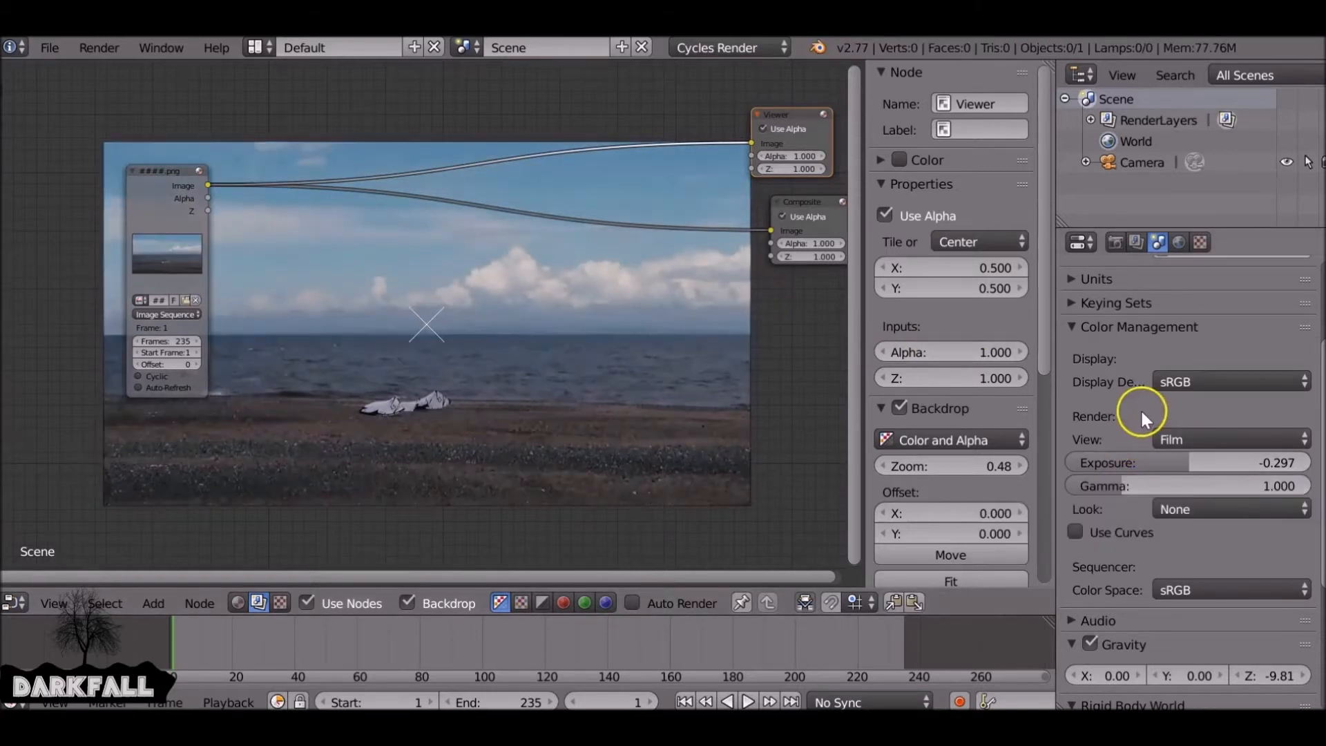
pyautogui.hotkey('ctrl', 'z')
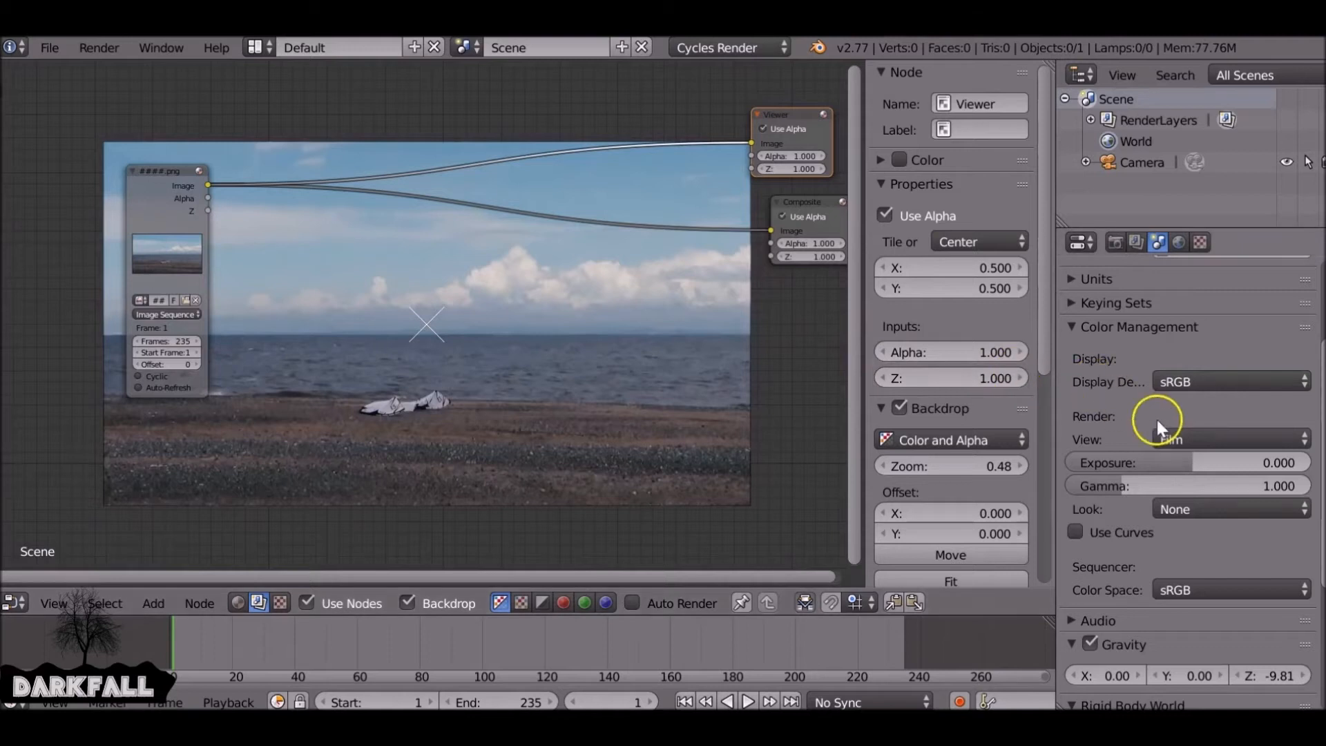
pyautogui.click(1183, 432)
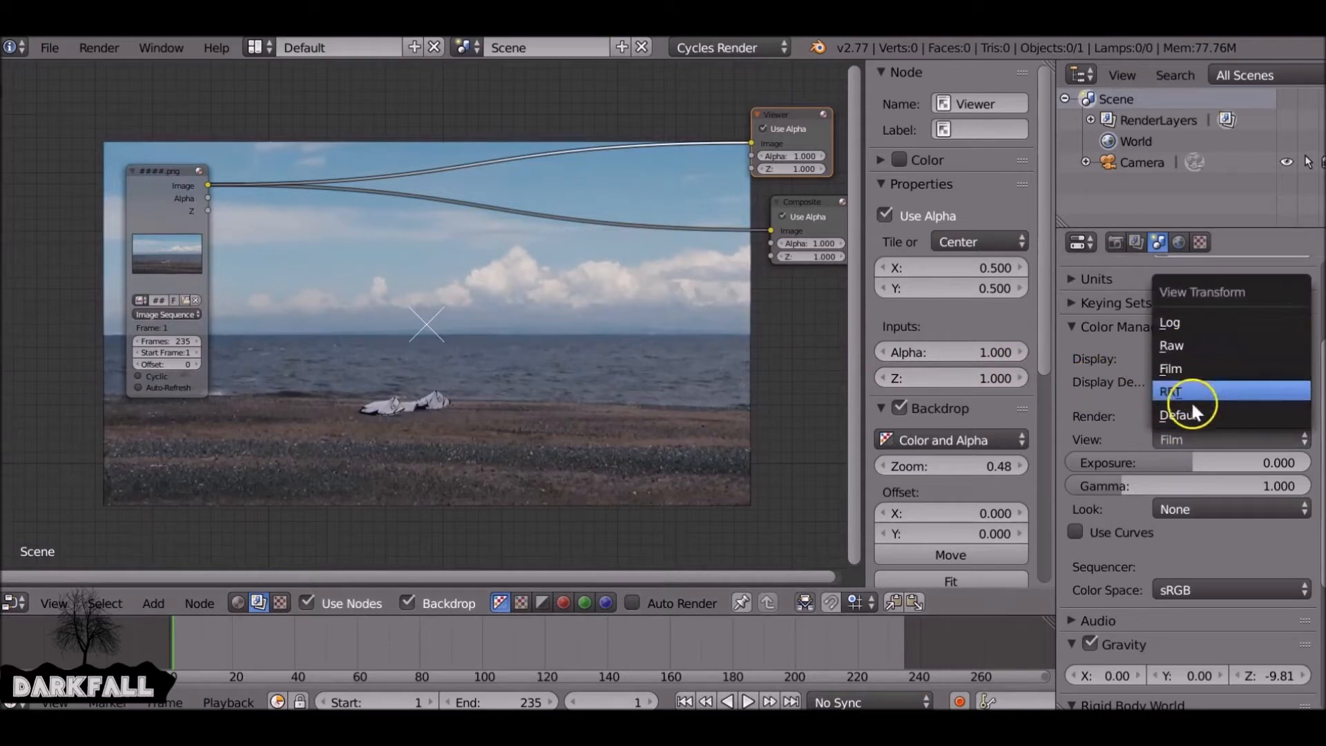
pyautogui.click(1190, 414)
# Step: Collapse the Color Management section and widen the node editor area
pyautogui.click(1113, 329)
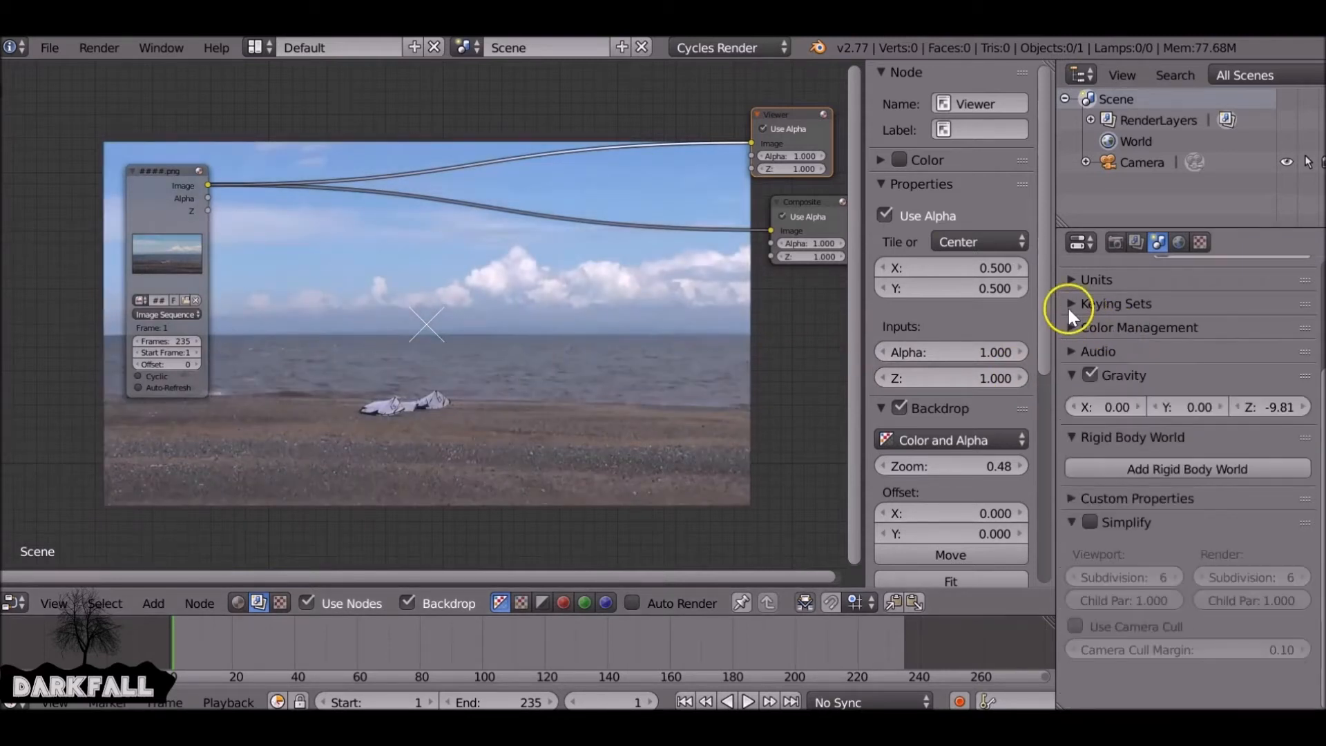
pyautogui.moveTo(1055, 309); pyautogui.dragTo(1133, 301)
pyautogui.scroll(2, 483, 342)
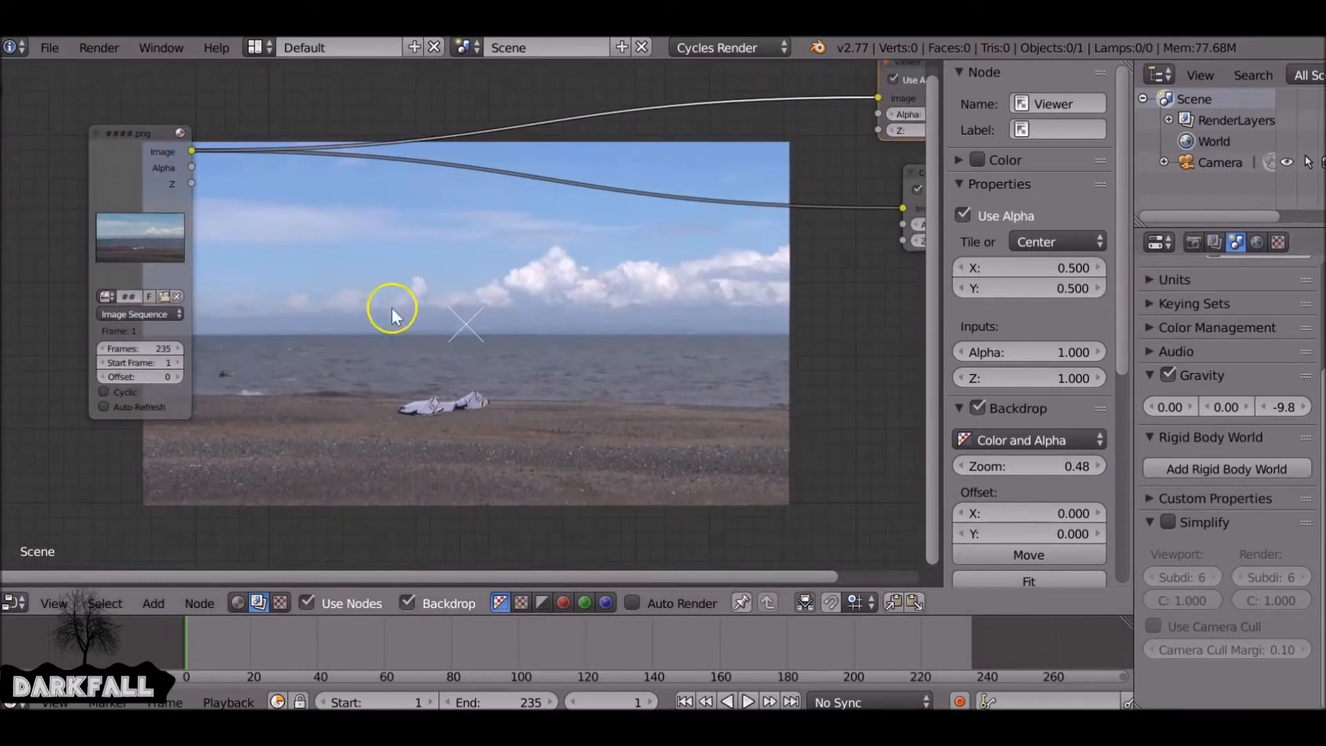
# Step: Add a Mix node between the image sequence and the Viewer and Composite nodes, with the sequence feeding both of its image inputs
pyautogui.hotkey('shift', 'a')
pyautogui.moveTo(379, 291)
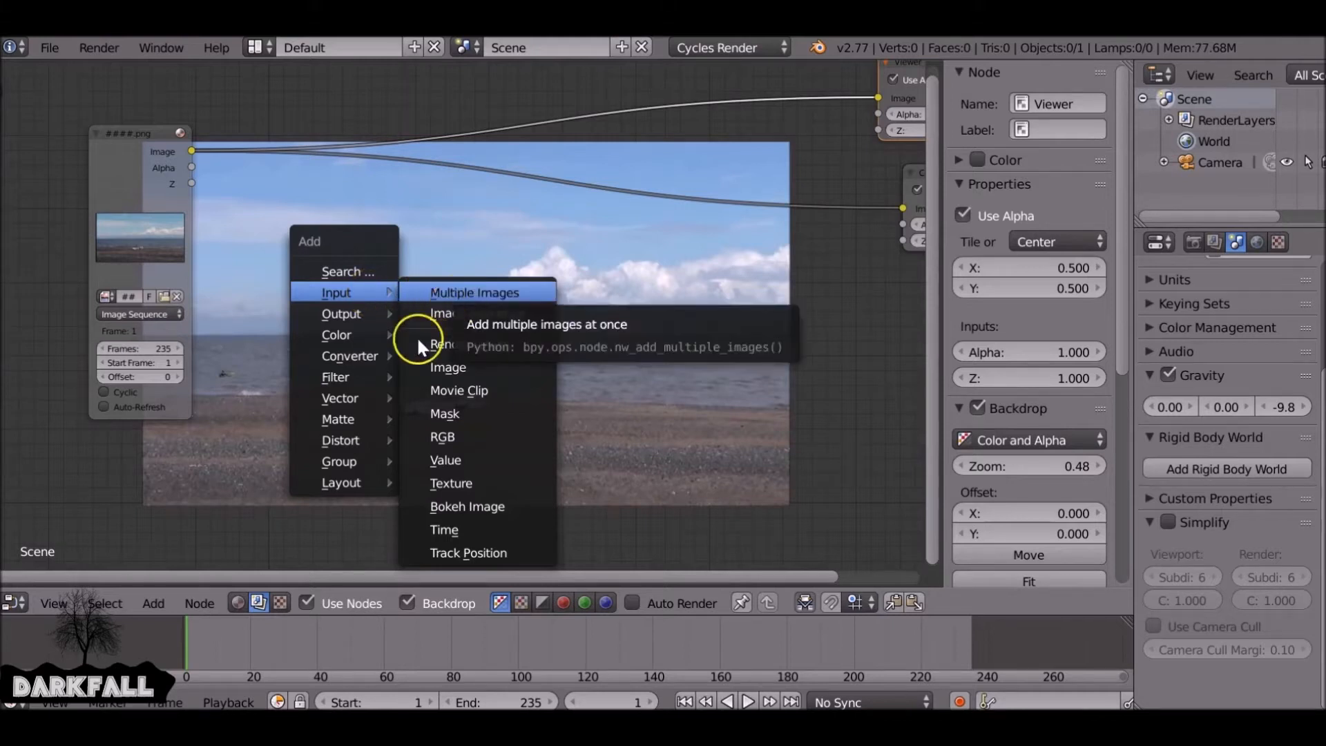
pyautogui.click(154, 602)
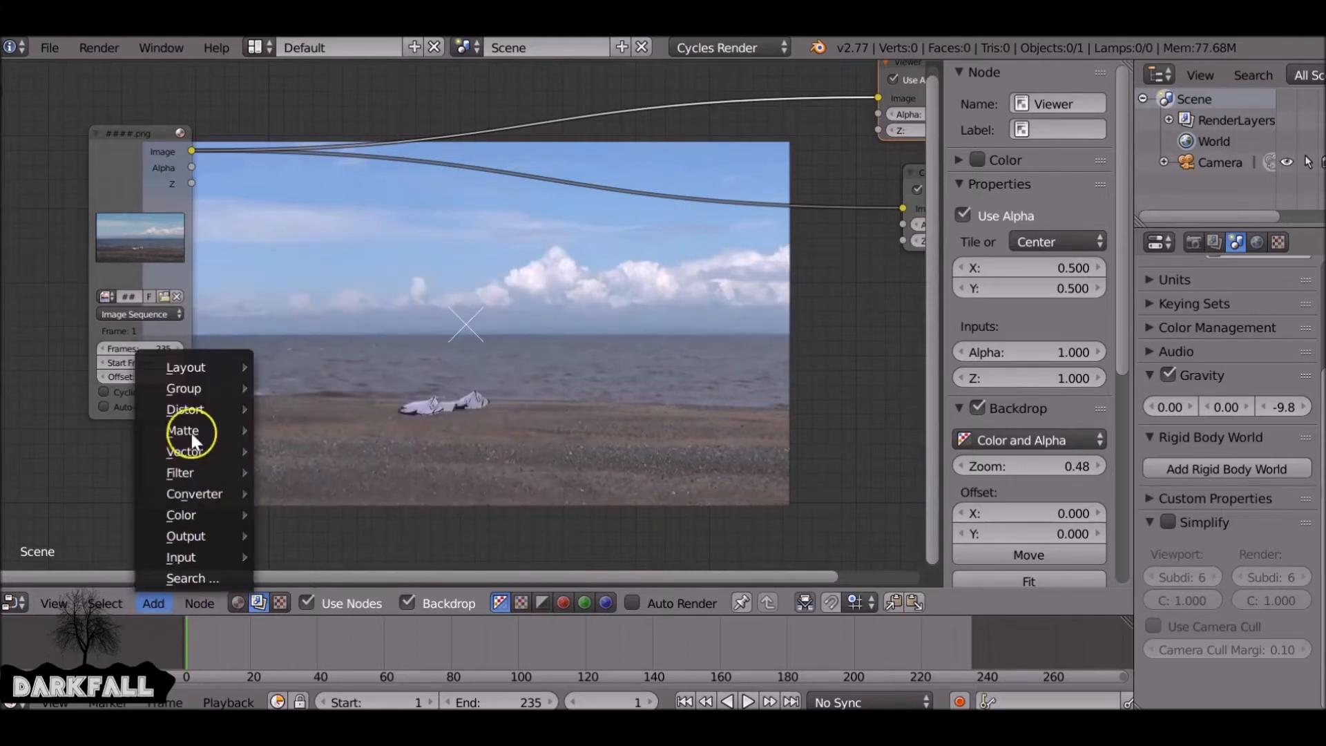
pyautogui.hotkey('shift', 'a')
pyautogui.moveTo(345, 274)
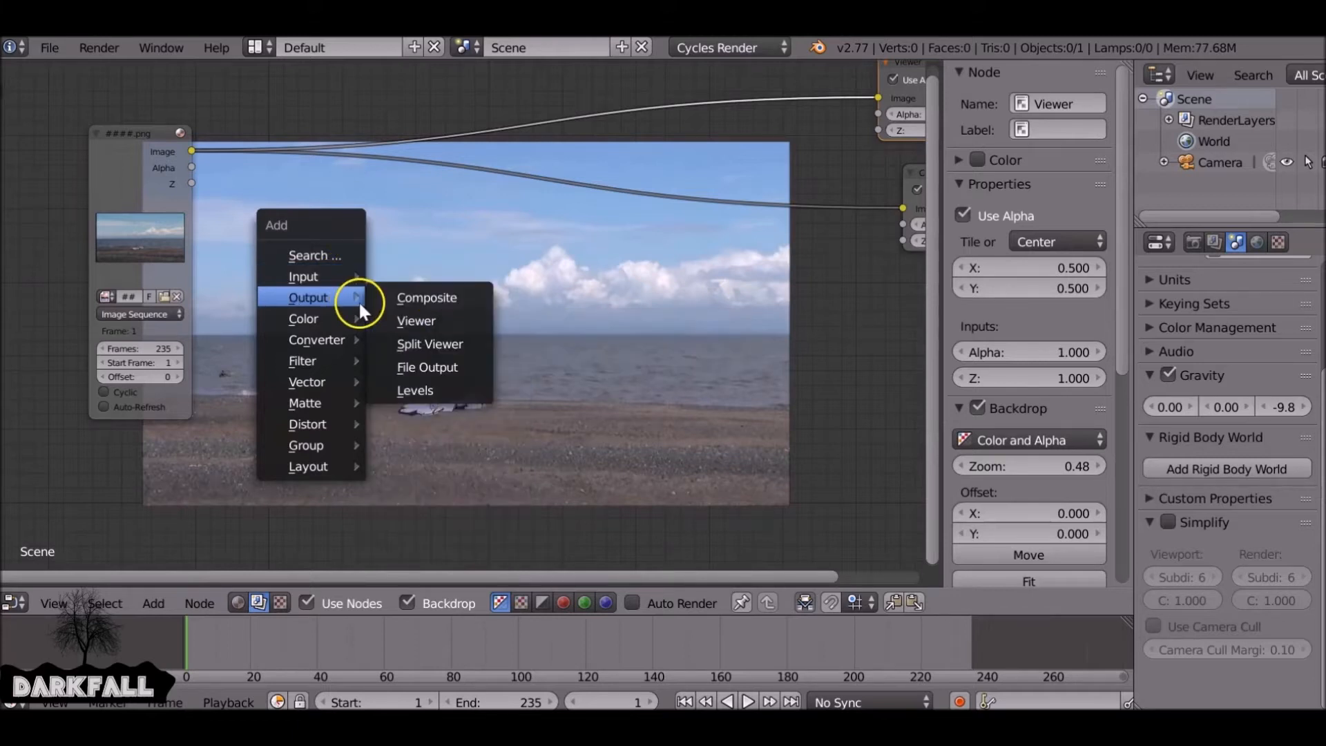
pyautogui.moveTo(340, 323)
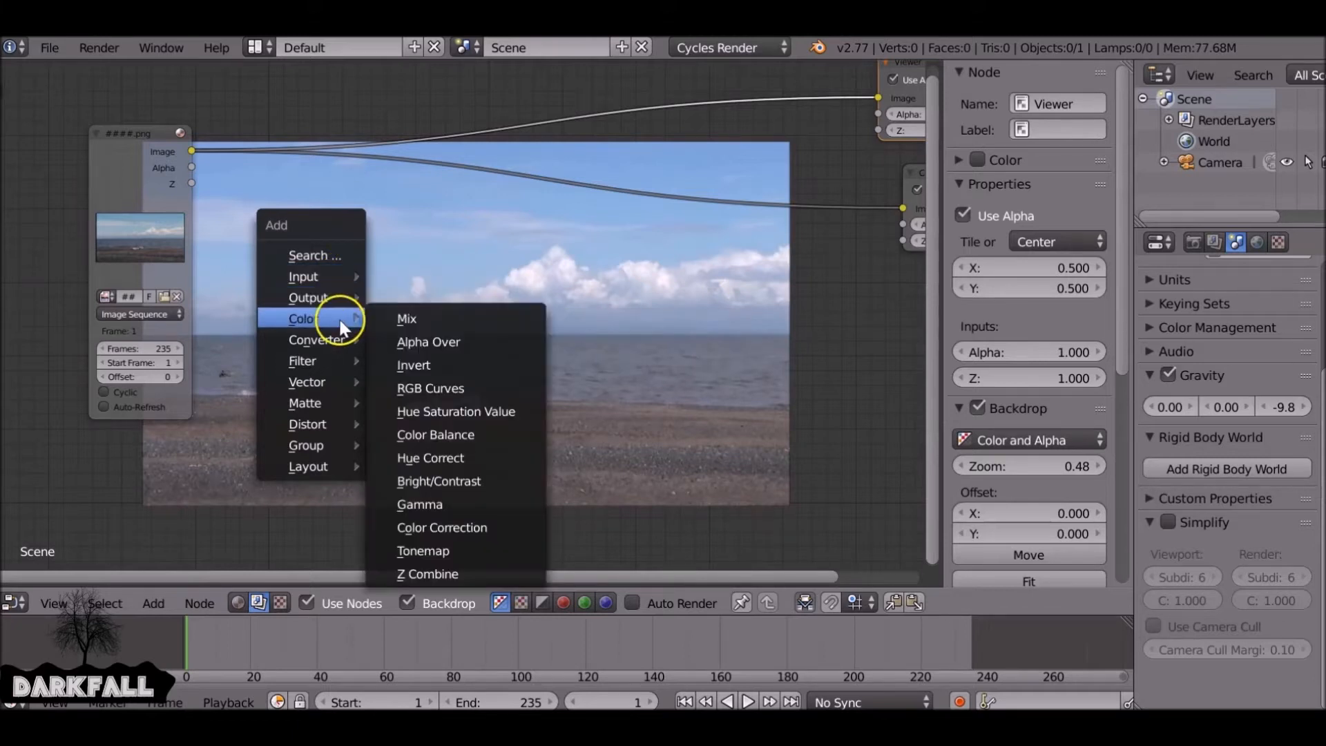
pyautogui.click(440, 317)
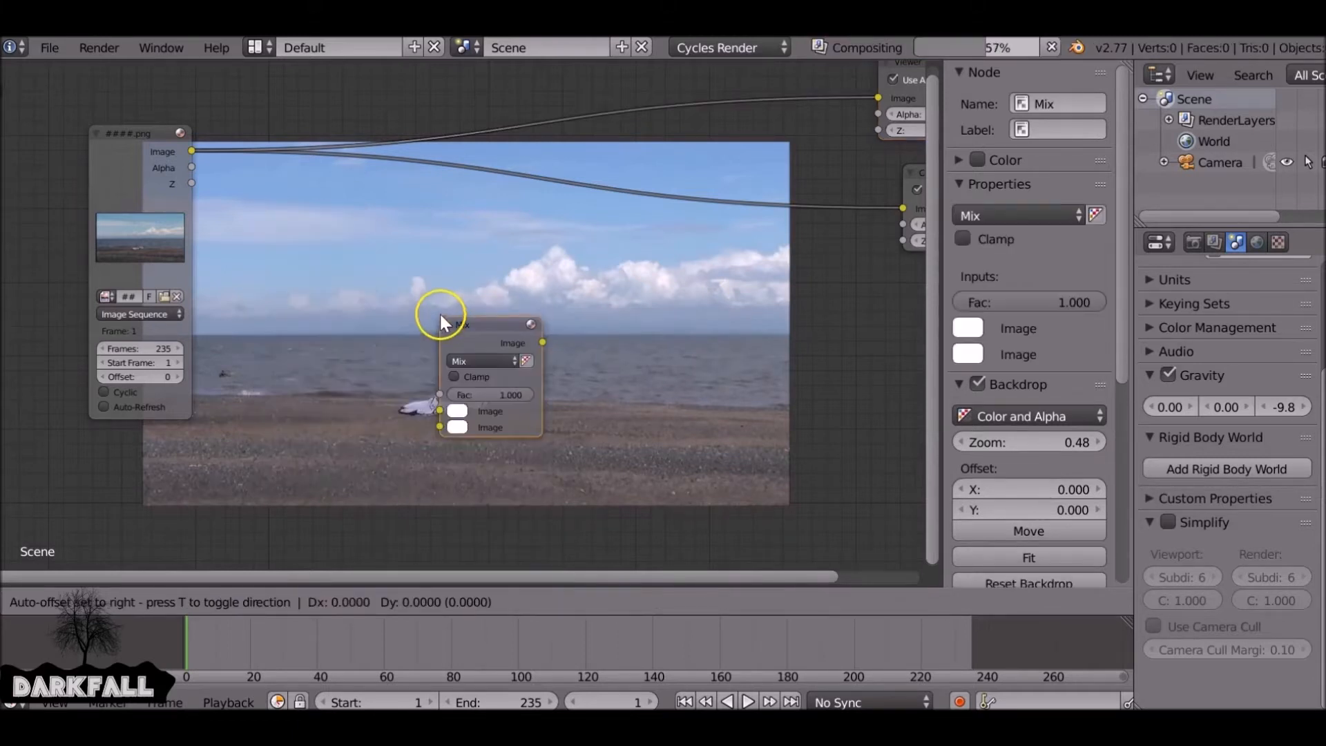
pyautogui.click(367, 145)
pyautogui.moveTo(469, 169); pyautogui.dragTo(903, 207)
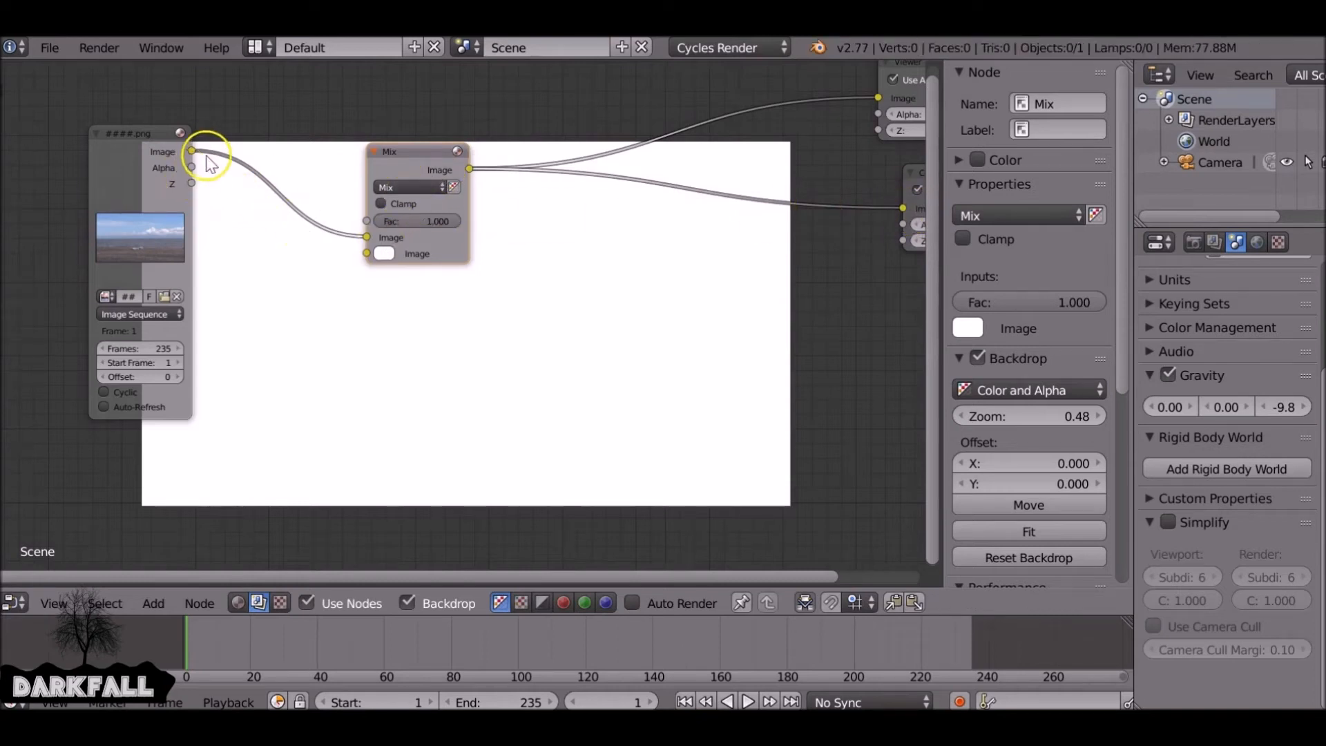
pyautogui.moveTo(191, 151); pyautogui.dragTo(368, 253)
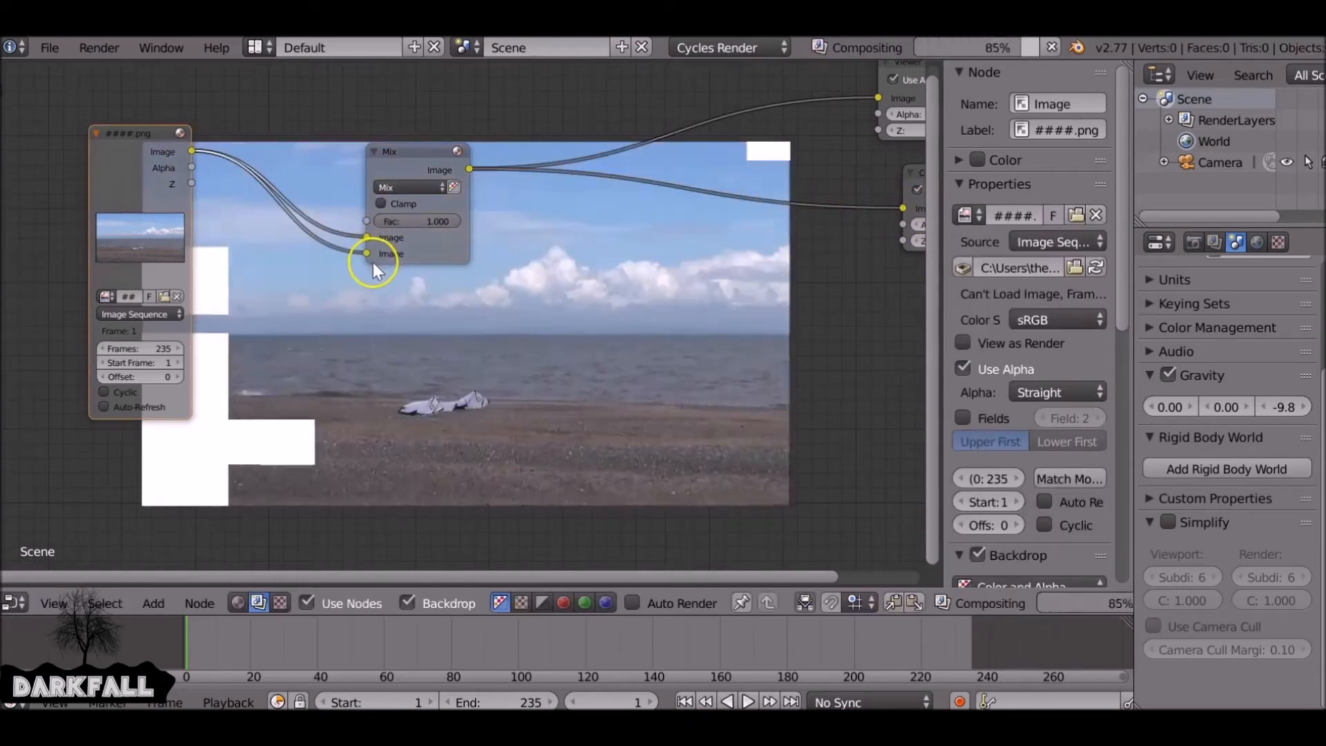
# Step: Insert a Hue Saturation Value node on the link into the Mix node's second image input and set its saturation to 0
pyautogui.hotkey('shift', 'a')
pyautogui.moveTo(415, 349)
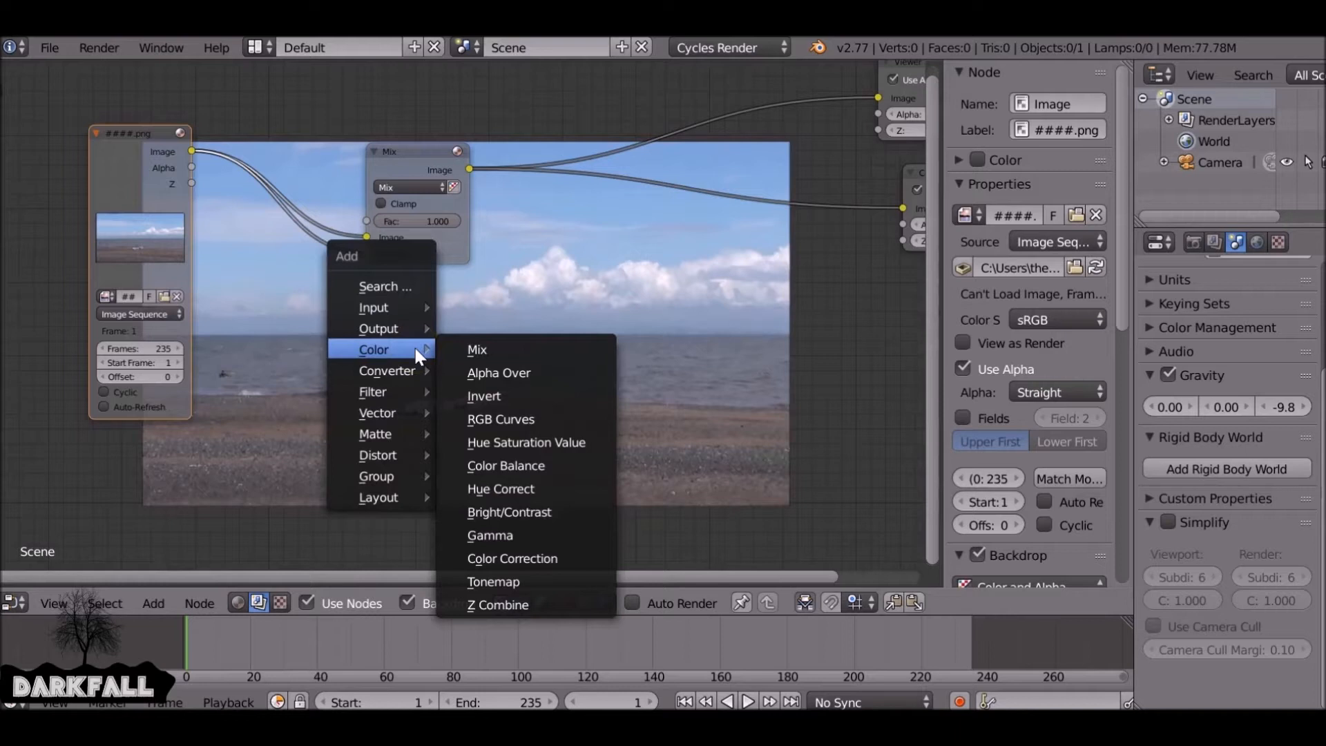
pyautogui.click(552, 440)
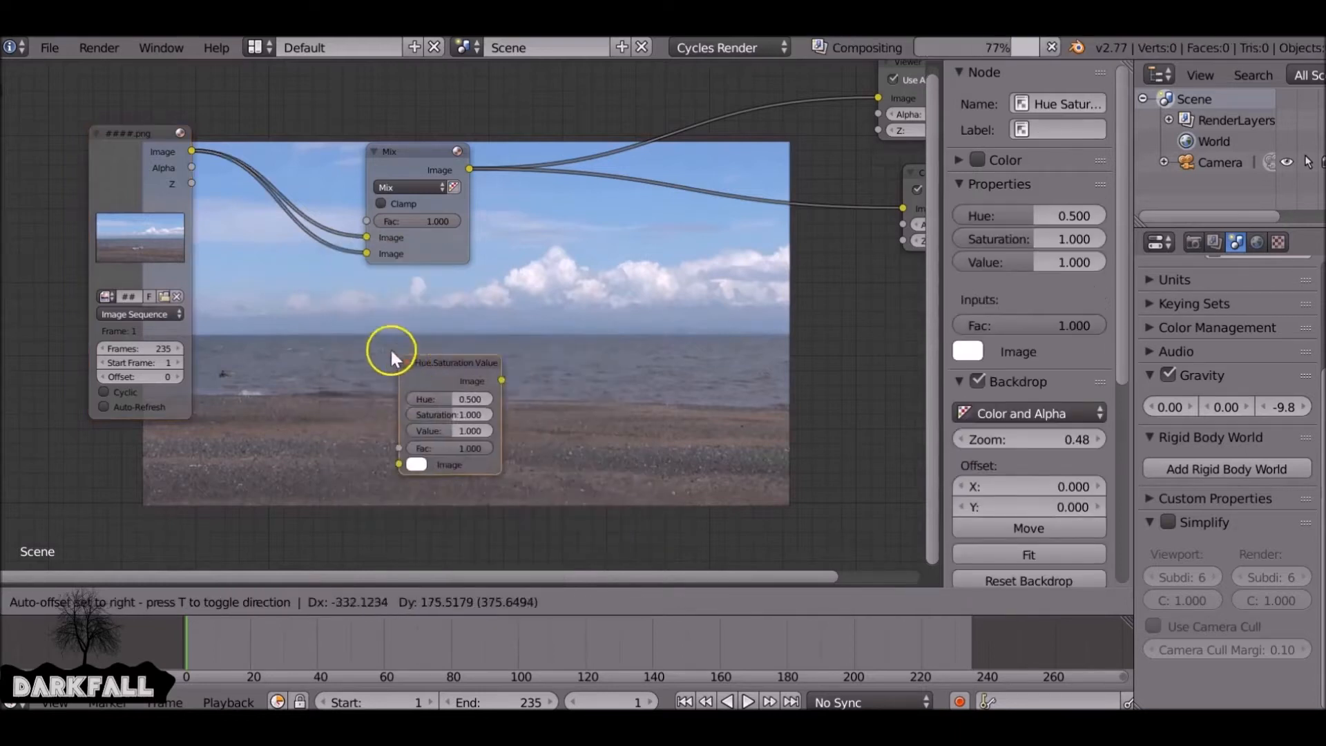
pyautogui.click(238, 239)
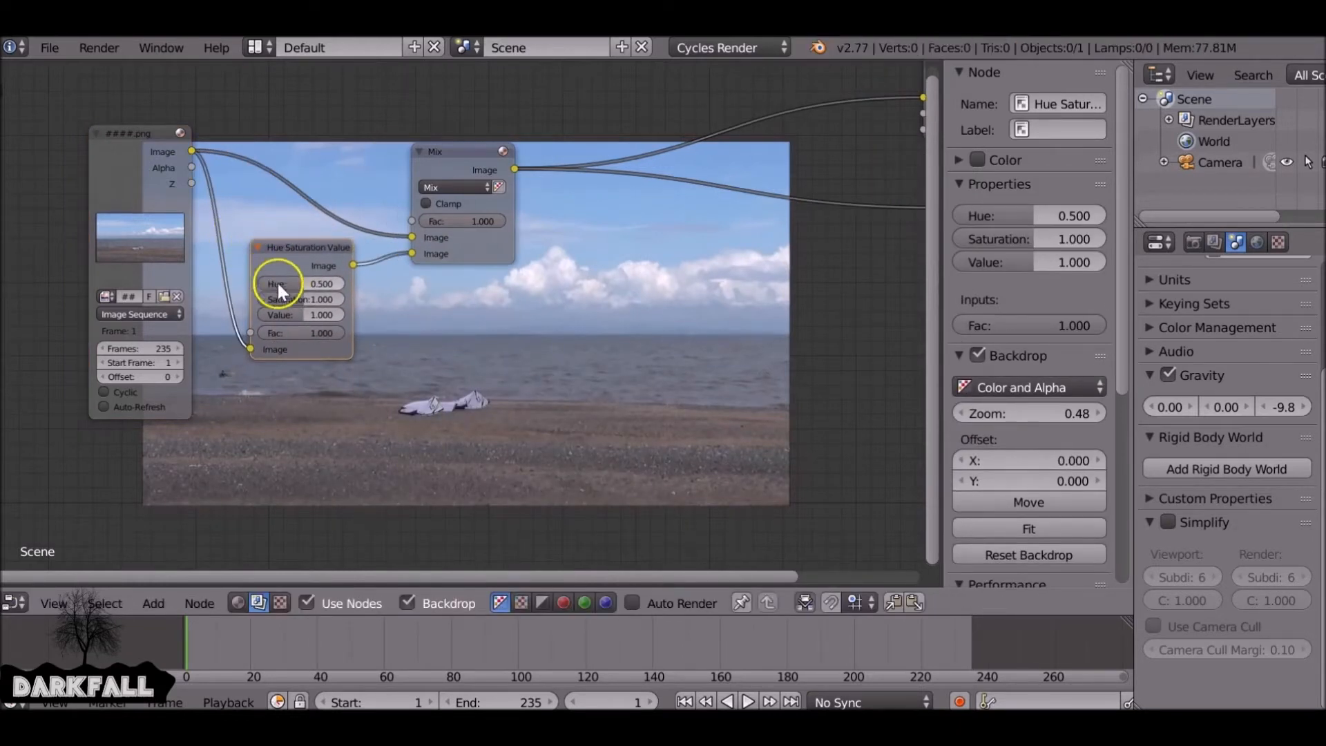
pyautogui.scroll(3, 301, 298)
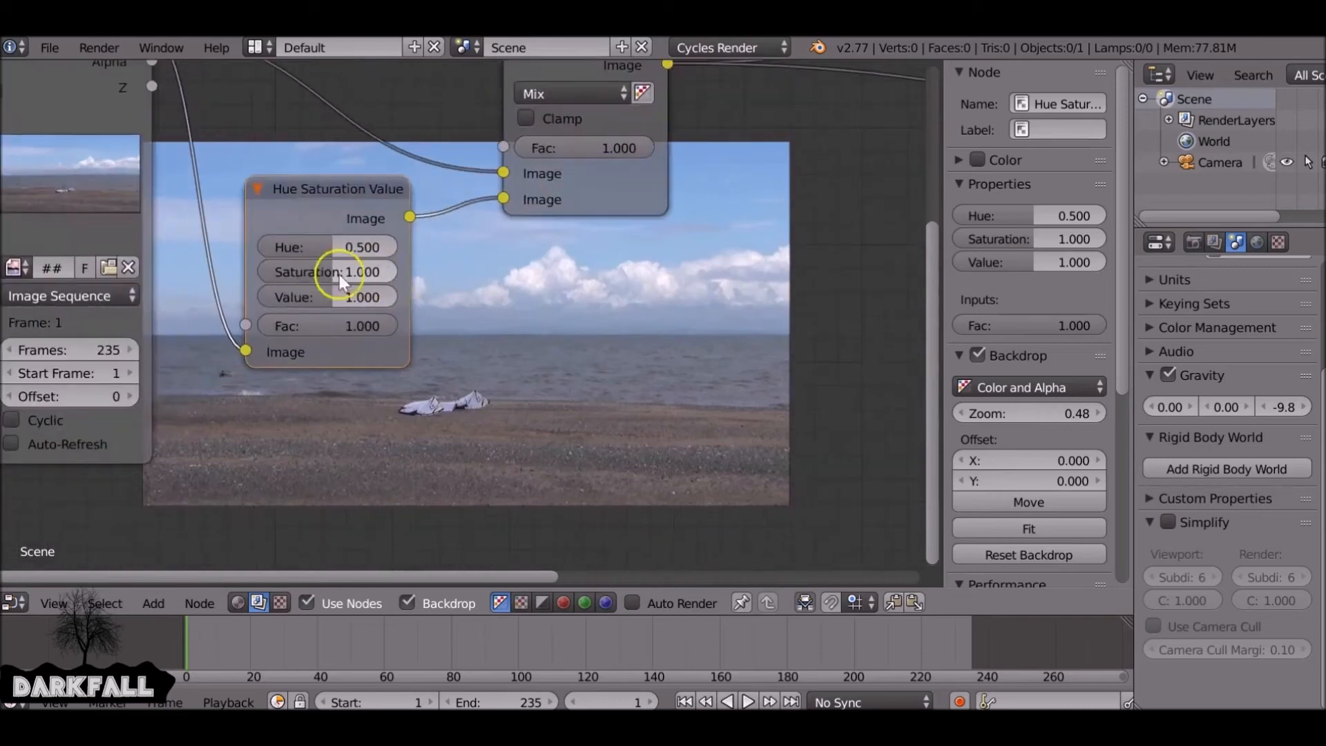
pyautogui.moveTo(333, 273); pyautogui.dragTo(271, 276)
# Step: Enable Auto-Refresh on the image sequence node
pyautogui.moveTo(280, 311); pyautogui.dragTo(379, 296, button='middle')
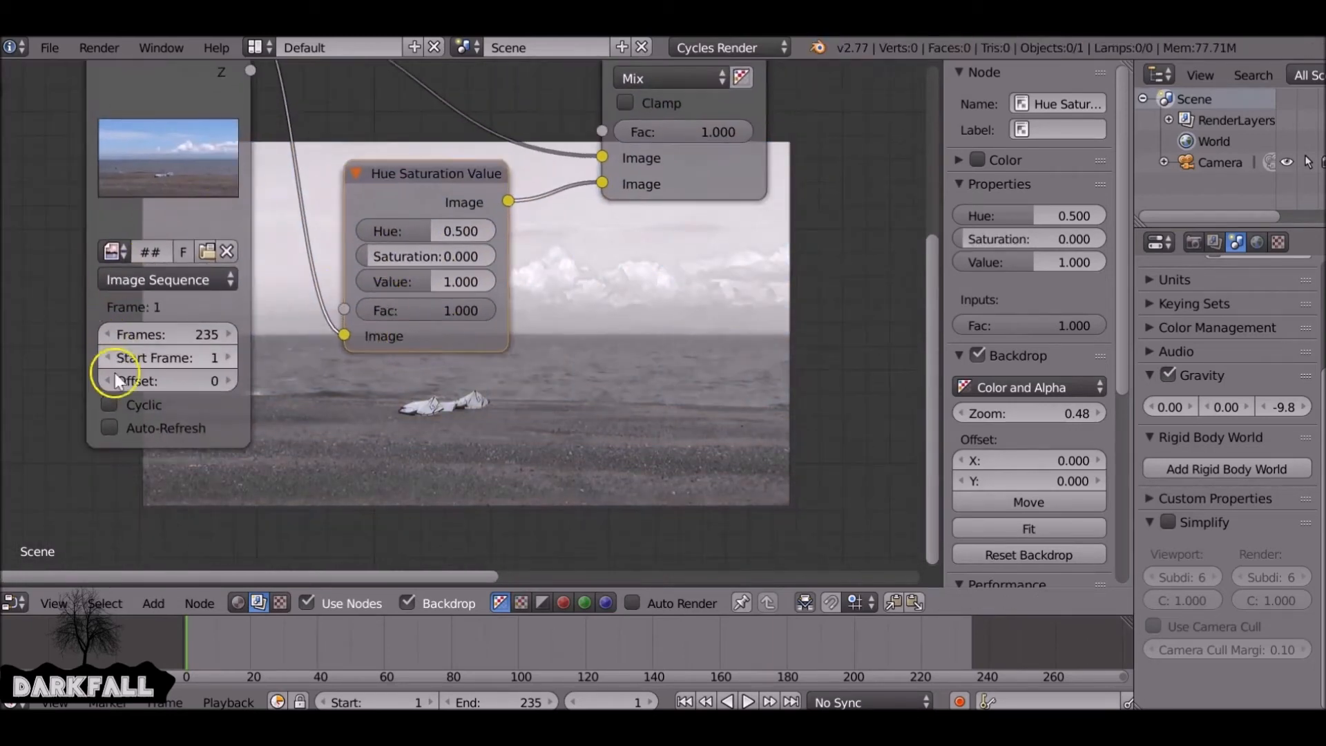
pyautogui.click(108, 427)
# Step: Set the Mix node's blend type to Soft Light, enable Clamp and reduce its factor to 0.473
pyautogui.scroll(-3, 189, 346)
pyautogui.moveTo(268, 276); pyautogui.dragTo(148, 252, button='middle')
pyautogui.moveTo(346, 162); pyautogui.dragTo(379, 172)
pyautogui.click(376, 174)
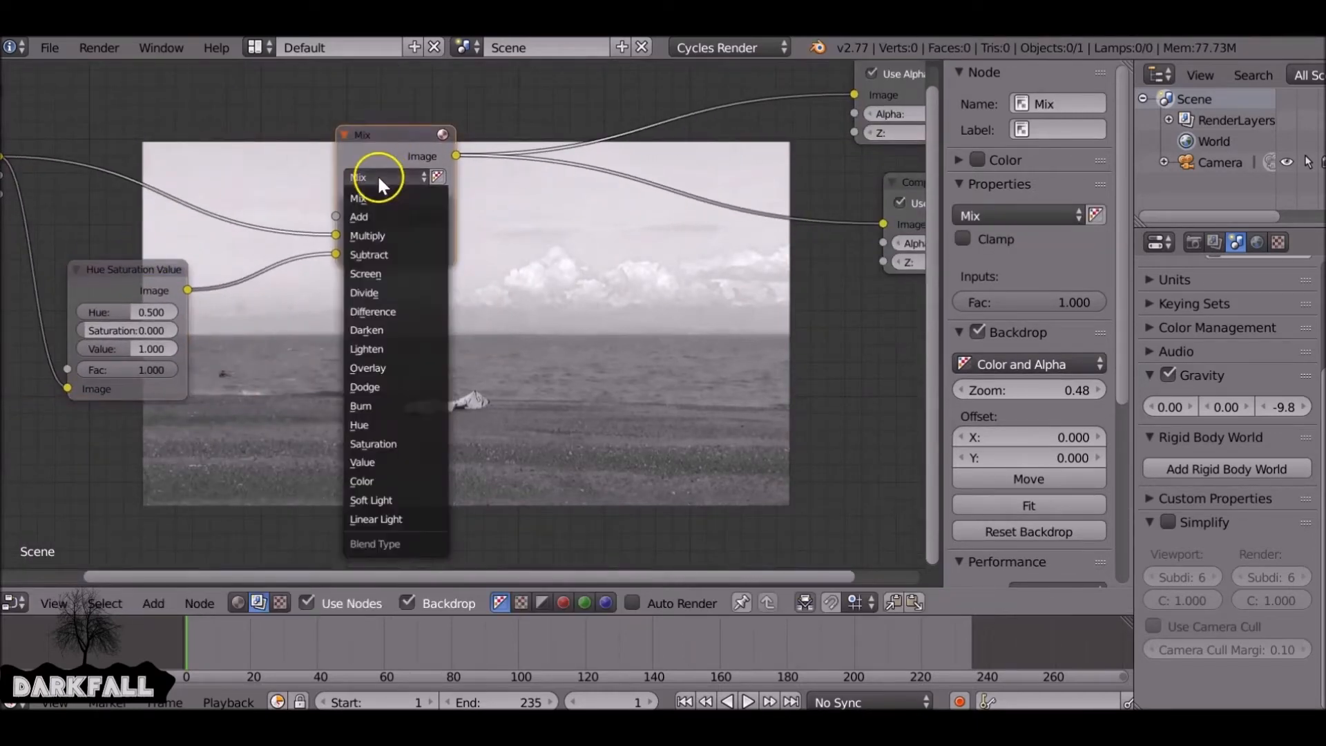
pyautogui.click(392, 498)
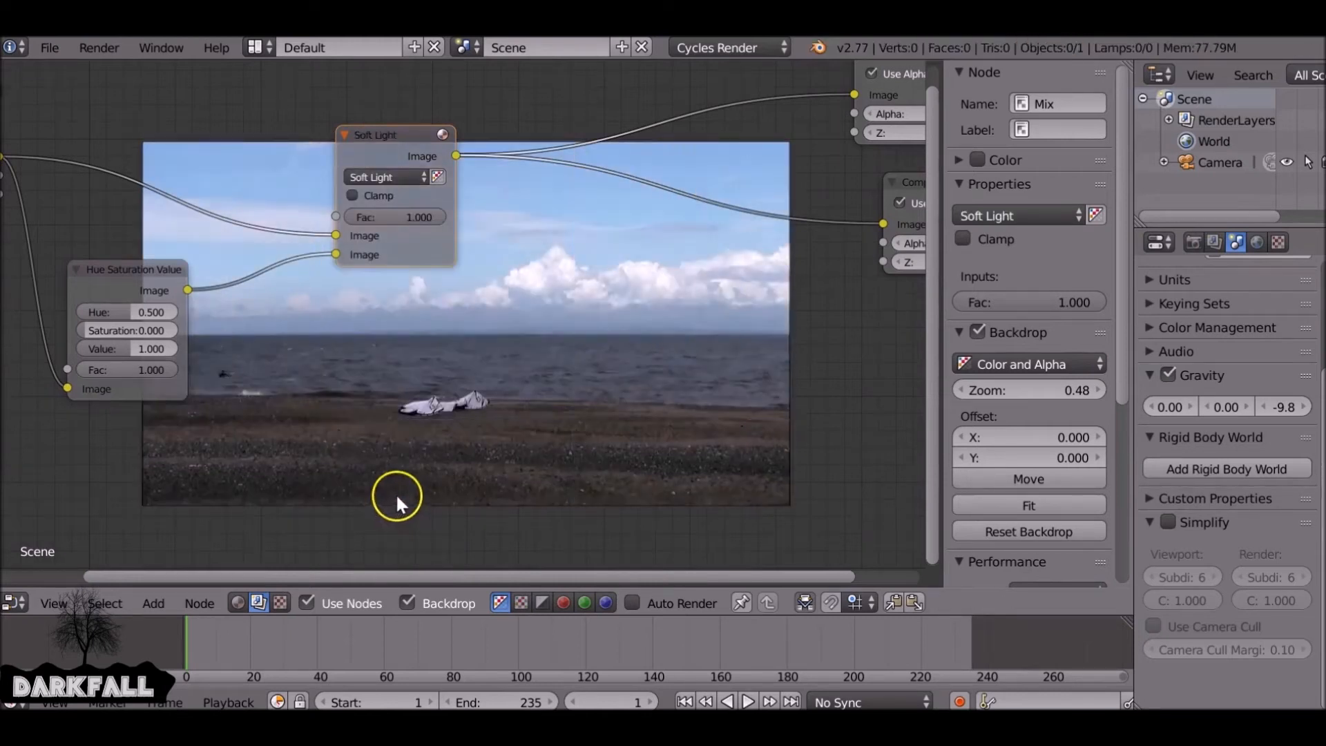
pyautogui.scroll(2, 383, 237)
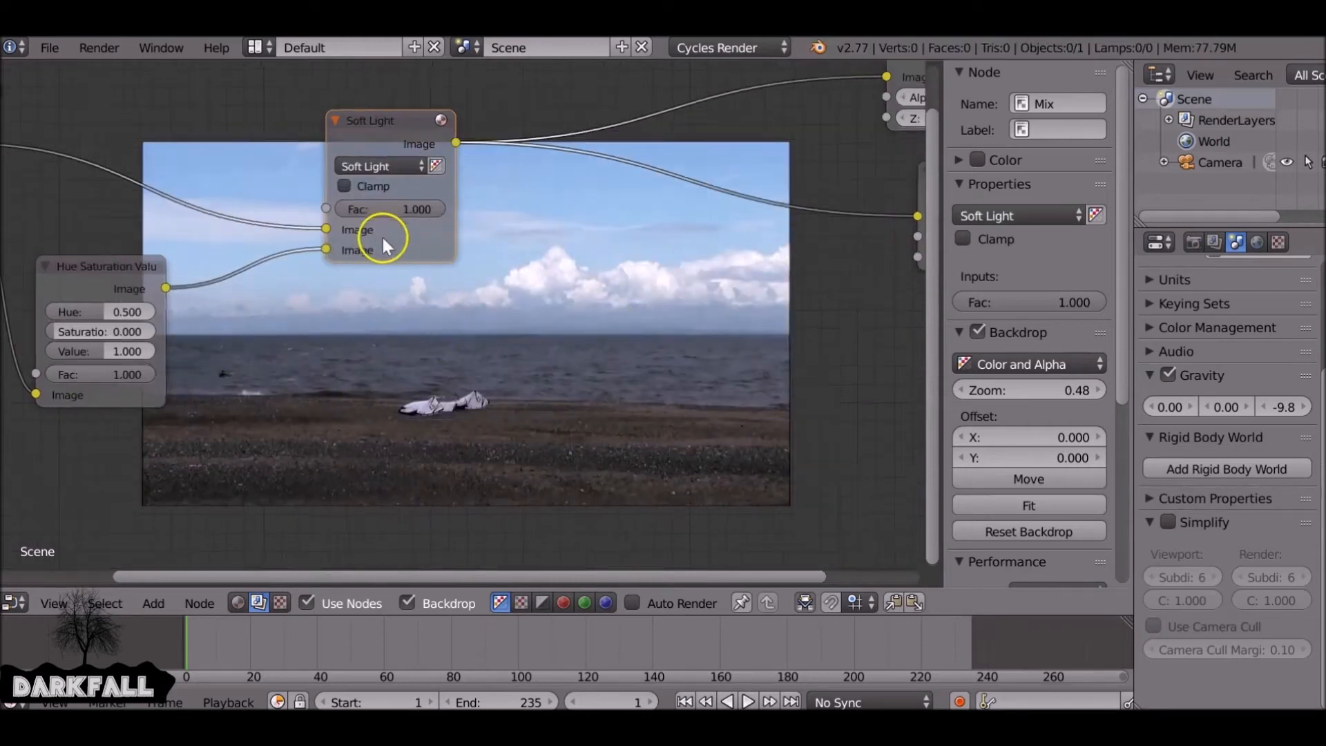
pyautogui.click(335, 175)
pyautogui.moveTo(437, 199); pyautogui.dragTo(378, 200)
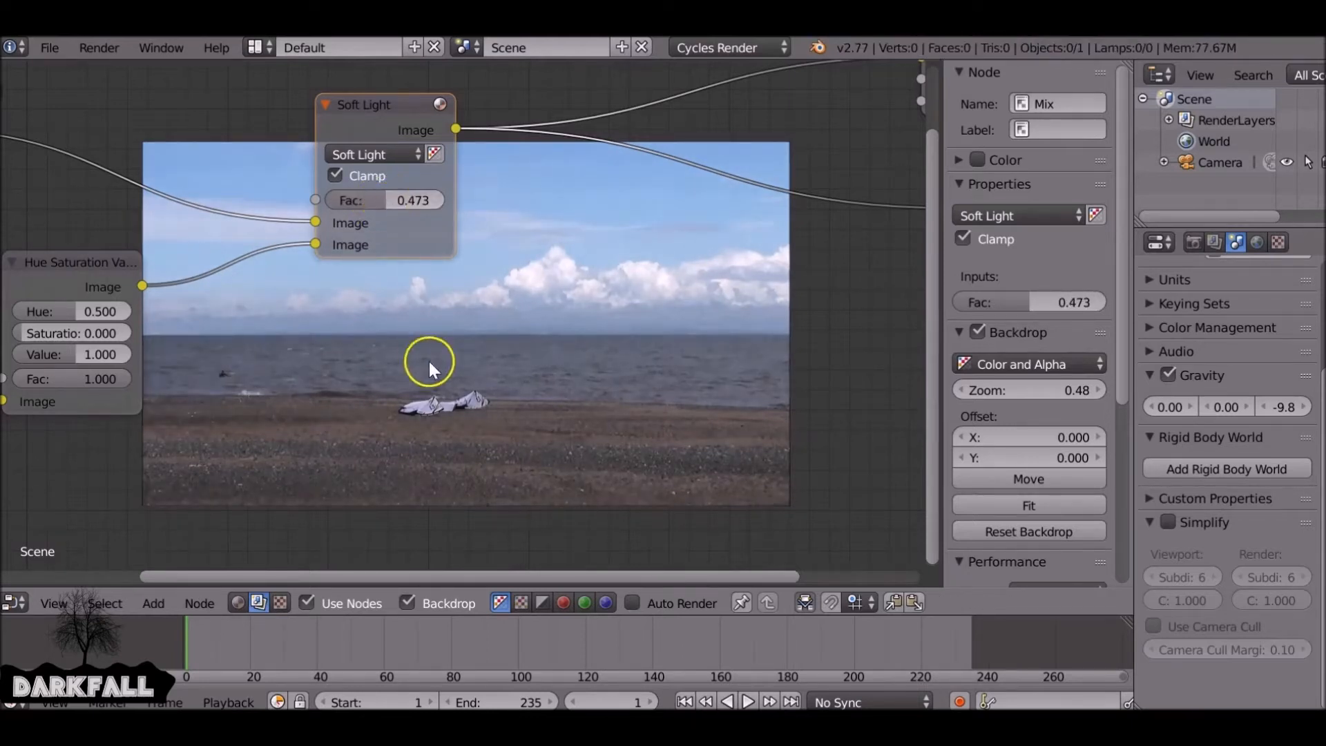
# Step: Preview the original image sequence and the Soft Light result in the Viewer for comparison, and set the Soft Light factor to 0.606
pyautogui.scroll(-2, 446, 267)
pyautogui.scroll(-1, 445, 267)
pyautogui.click(100, 121)
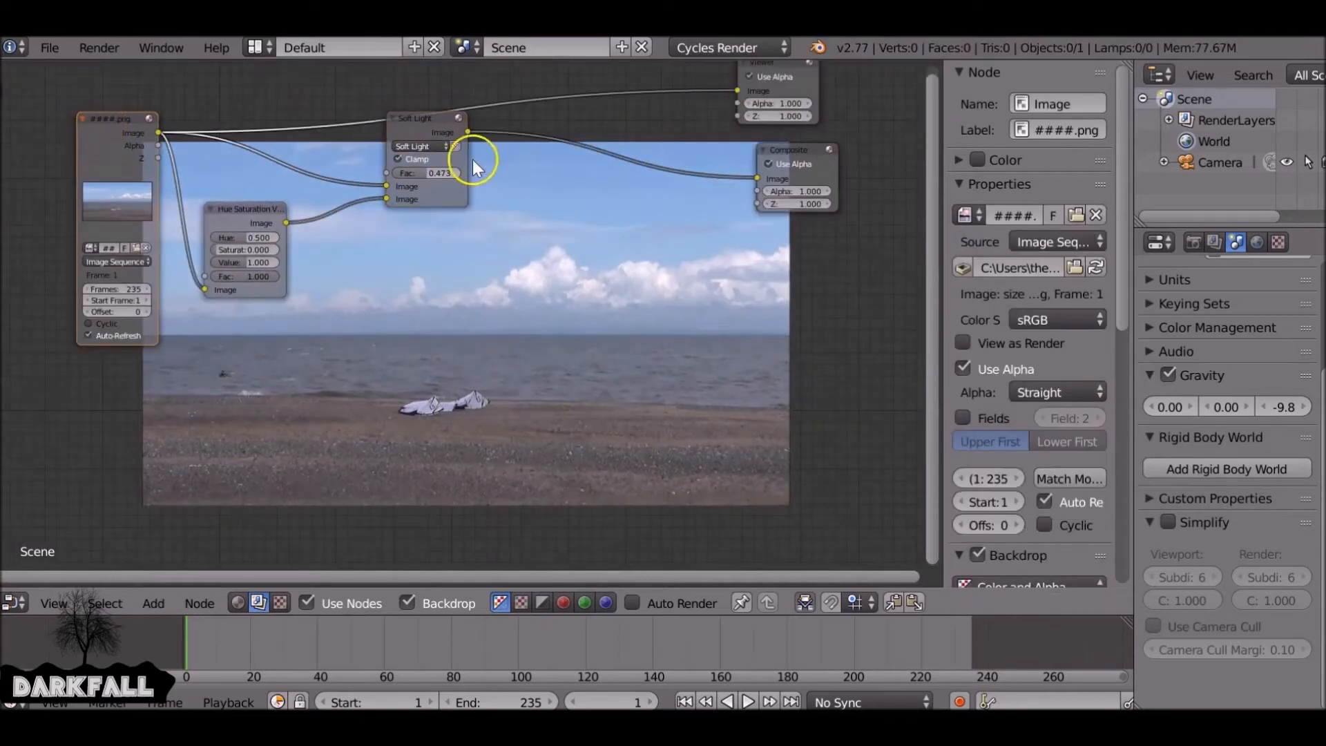
pyautogui.click(423, 113)
pyautogui.scroll(3, 350, 185)
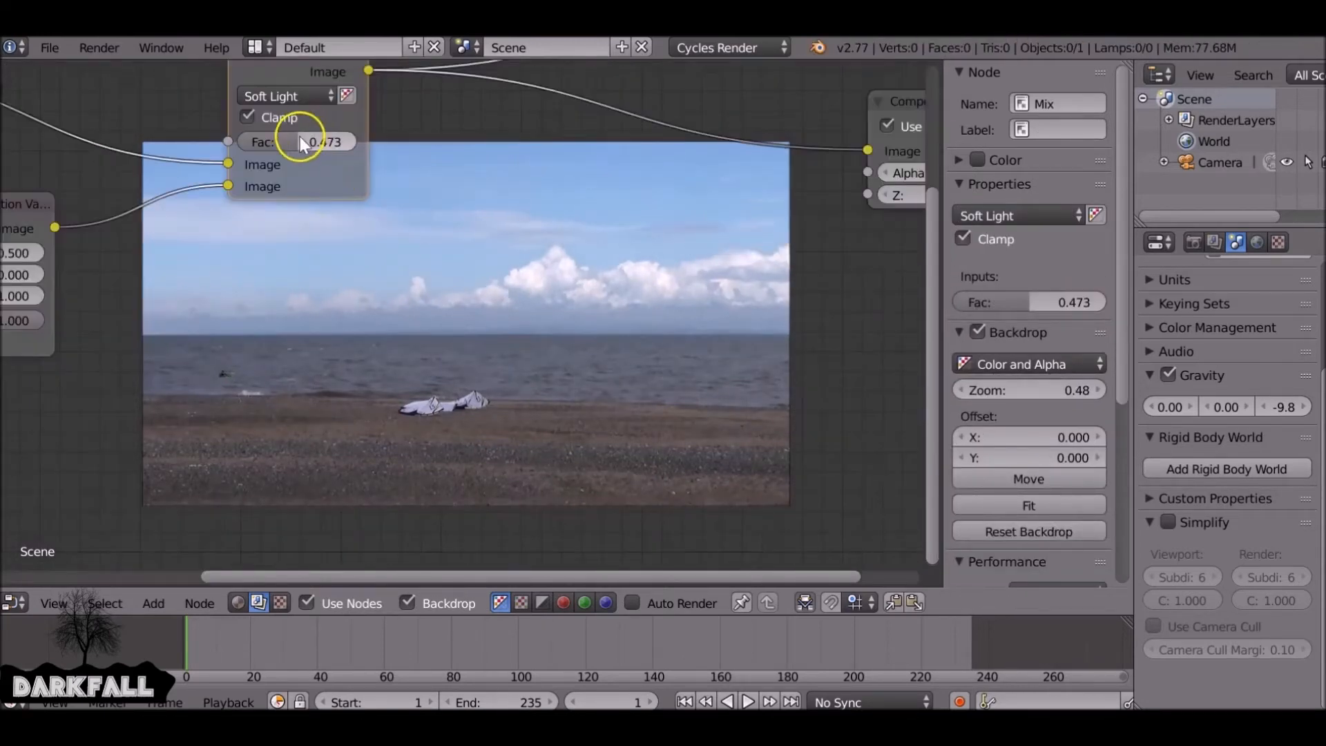
pyautogui.moveTo(302, 143); pyautogui.dragTo(317, 140)
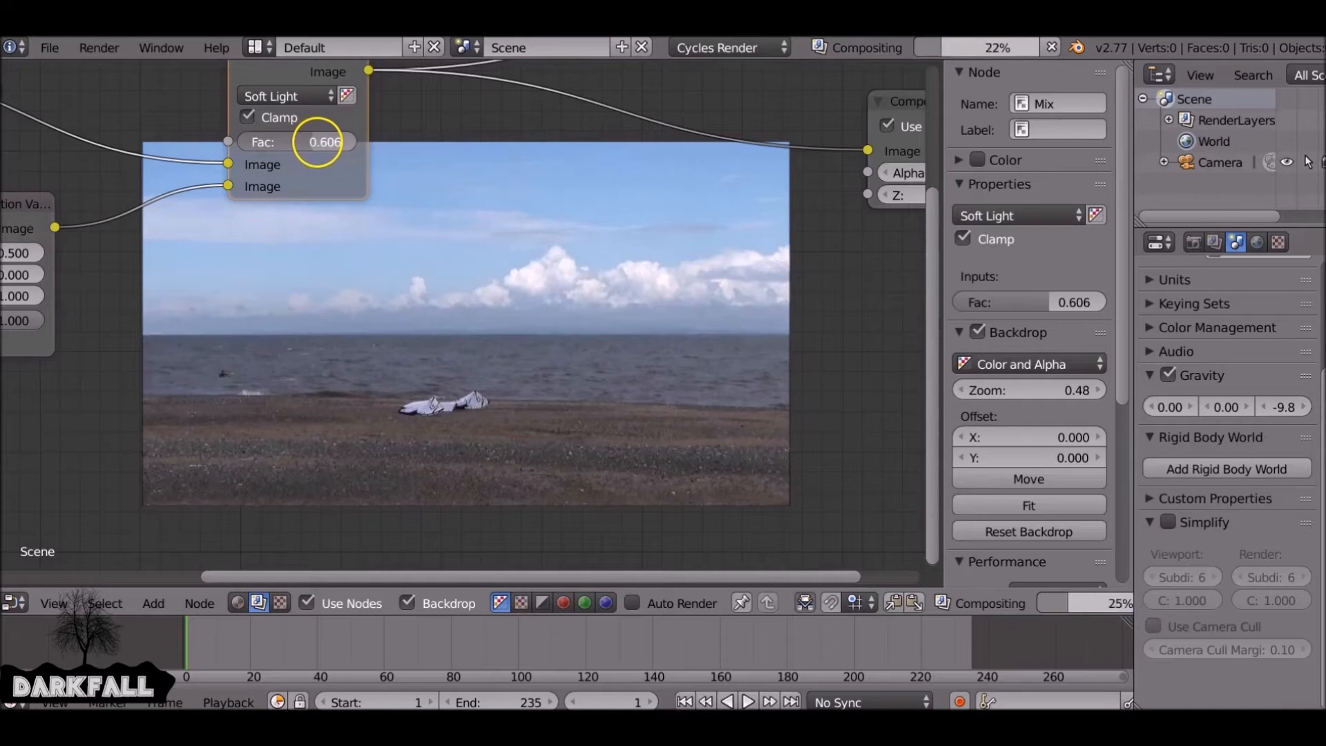
# Step: Add a Filter node after the Soft Light node so that its output feeds both the Viewer and Composite nodes
pyautogui.moveTo(450, 313); pyautogui.dragTo(415, 442, button='middle')
pyautogui.hotkey('shift', 'a')
pyautogui.moveTo(414, 444)
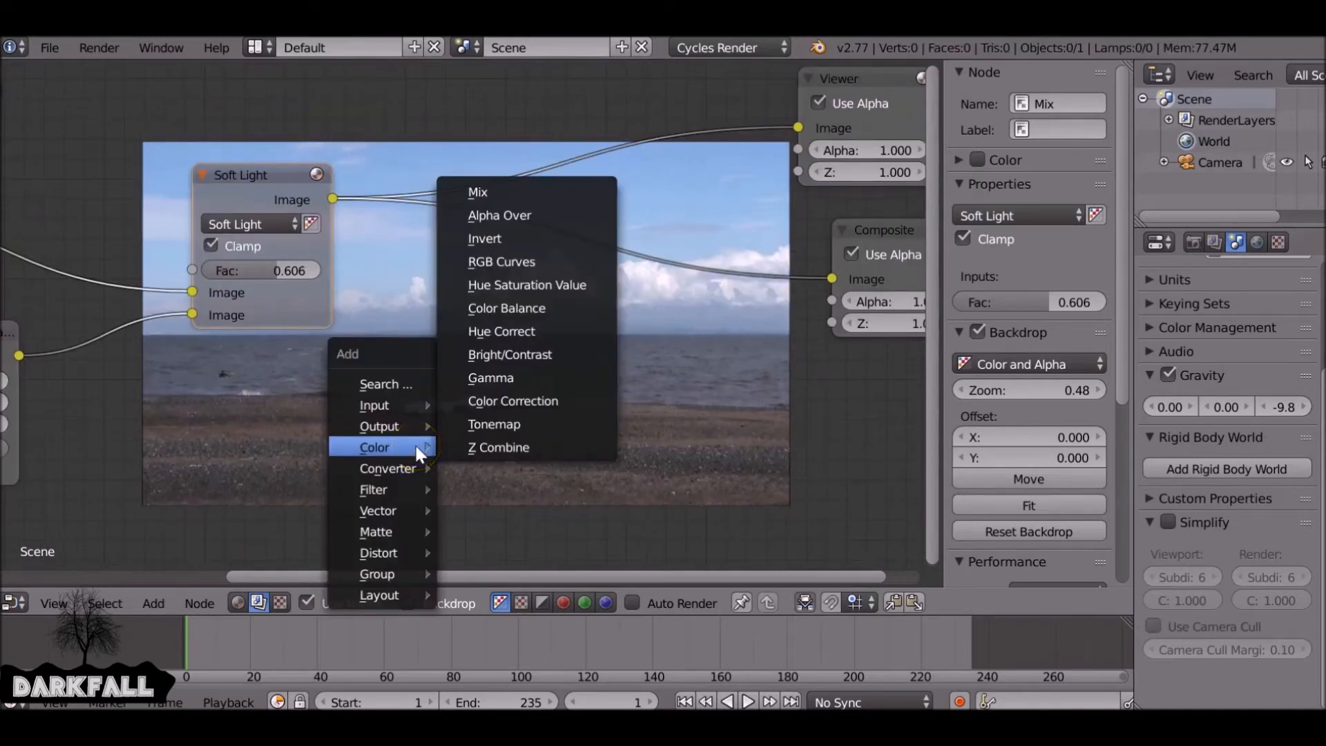
pyautogui.moveTo(384, 489)
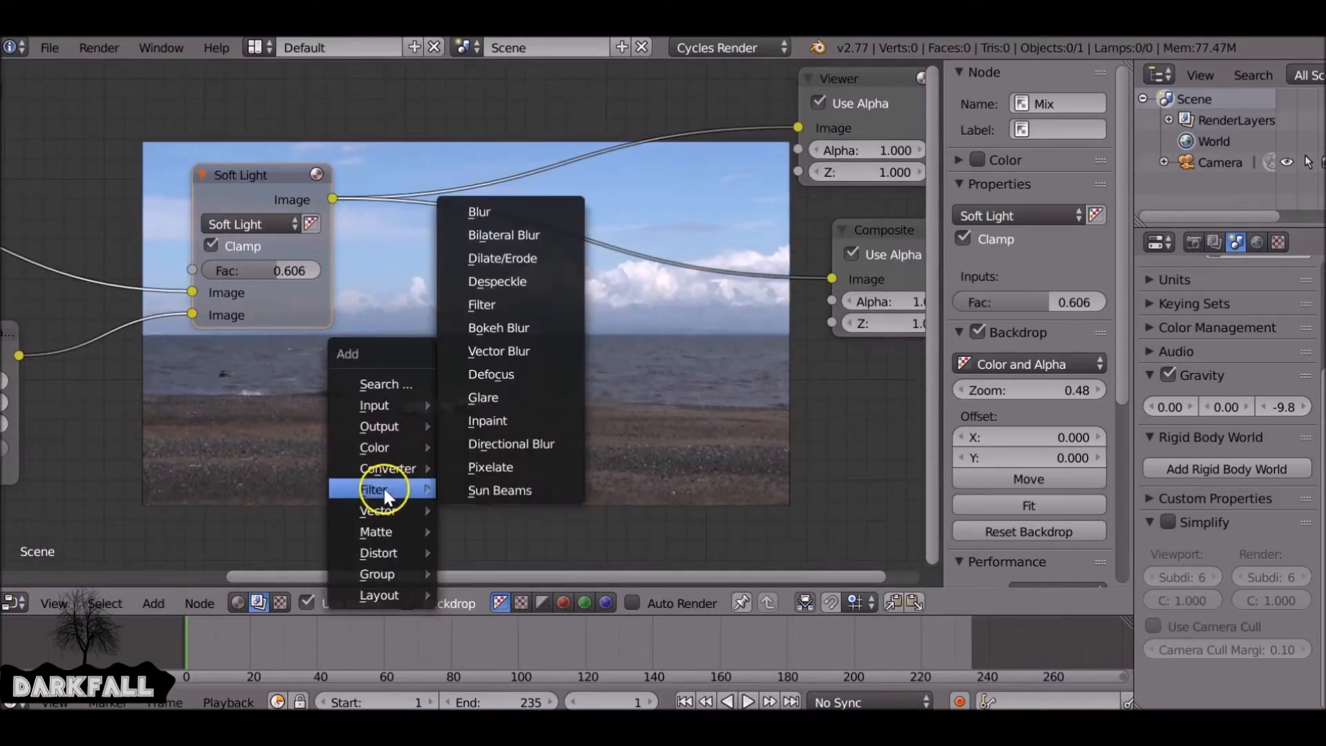
pyautogui.click(530, 303)
pyautogui.moveTo(422, 254); pyautogui.dragTo(412, 212)
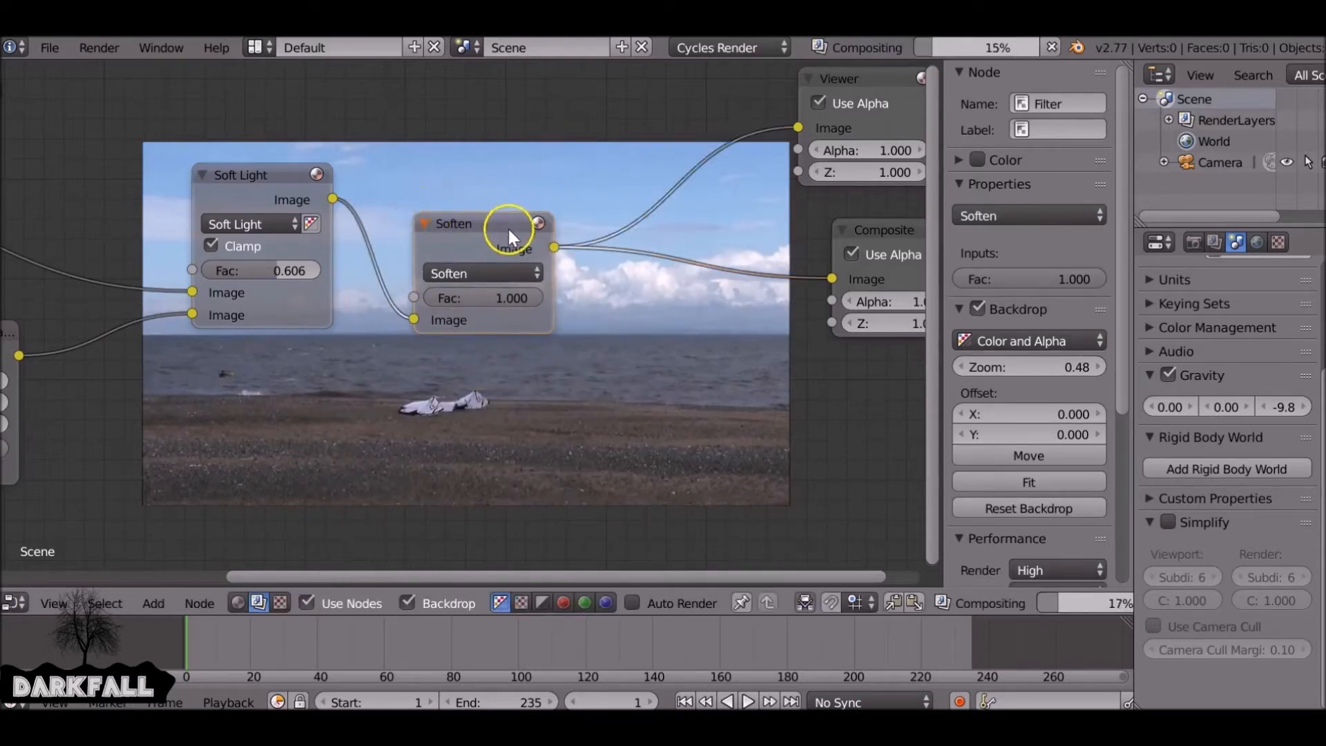
# Step: Set the backdrop zoom to 1.11 and move the backdrop to offset X -12, Y 361 to inspect the beach detail
pyautogui.moveTo(535, 266); pyautogui.dragTo(474, 207, button='middle')
pyautogui.moveTo(1026, 367); pyautogui.dragTo(1068, 367)
pyautogui.click(1033, 477)
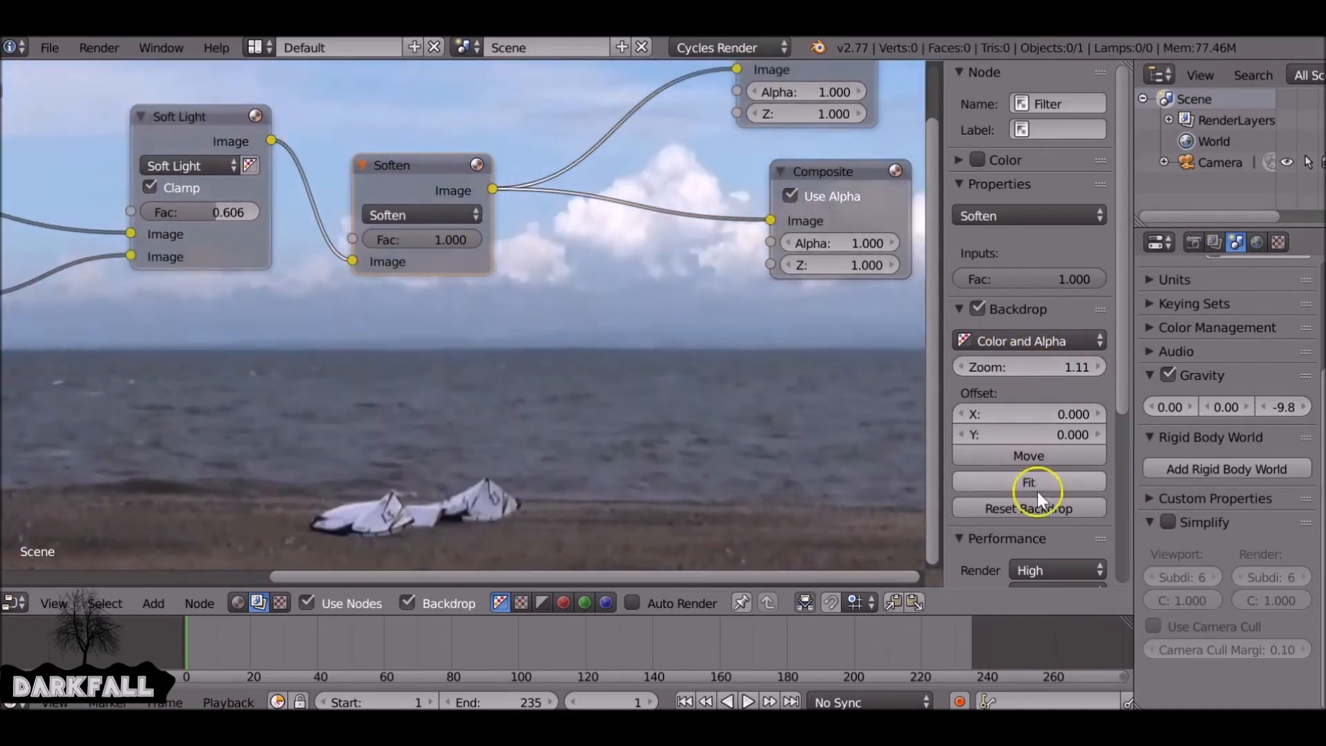
pyautogui.click(1041, 459)
pyautogui.click(1033, 209)
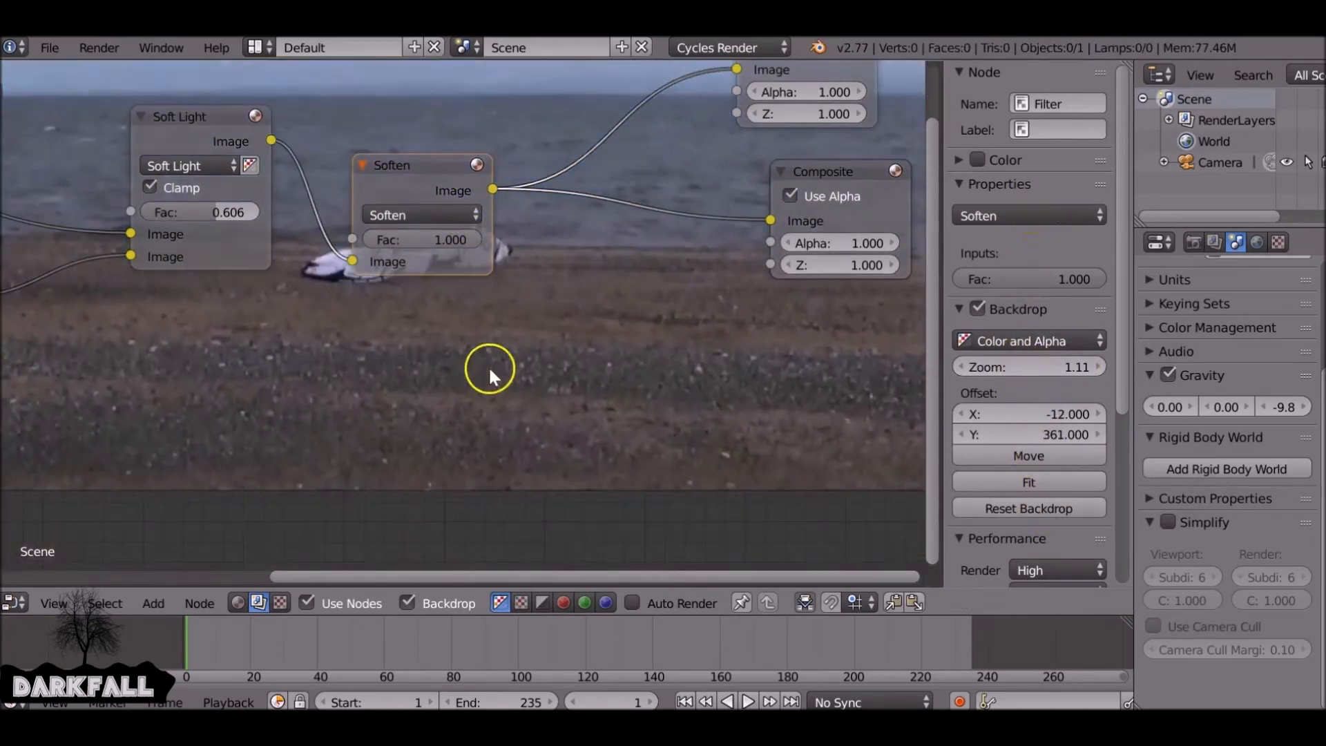
# Step: Set the Filter node's type to Sharpen and its factor to 0.200
pyautogui.scroll(2, 418, 173)
pyautogui.click(387, 216)
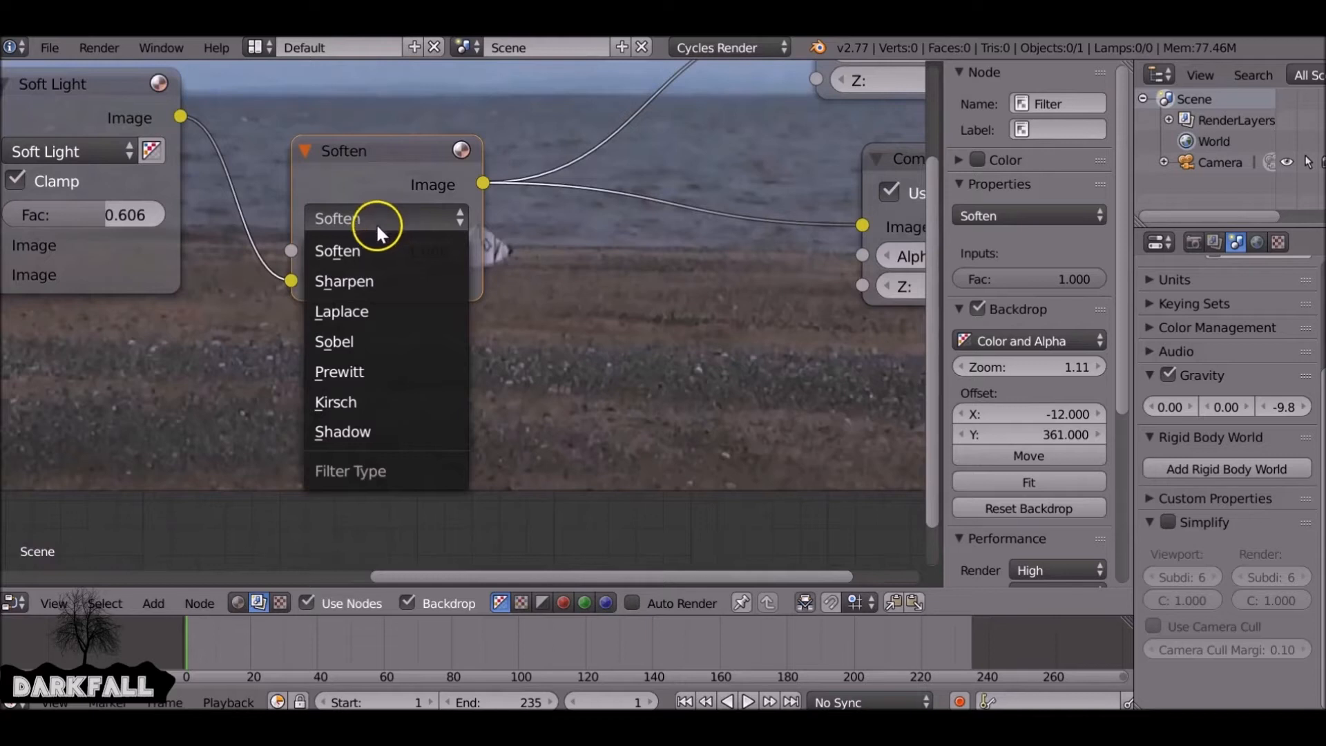
pyautogui.click(368, 281)
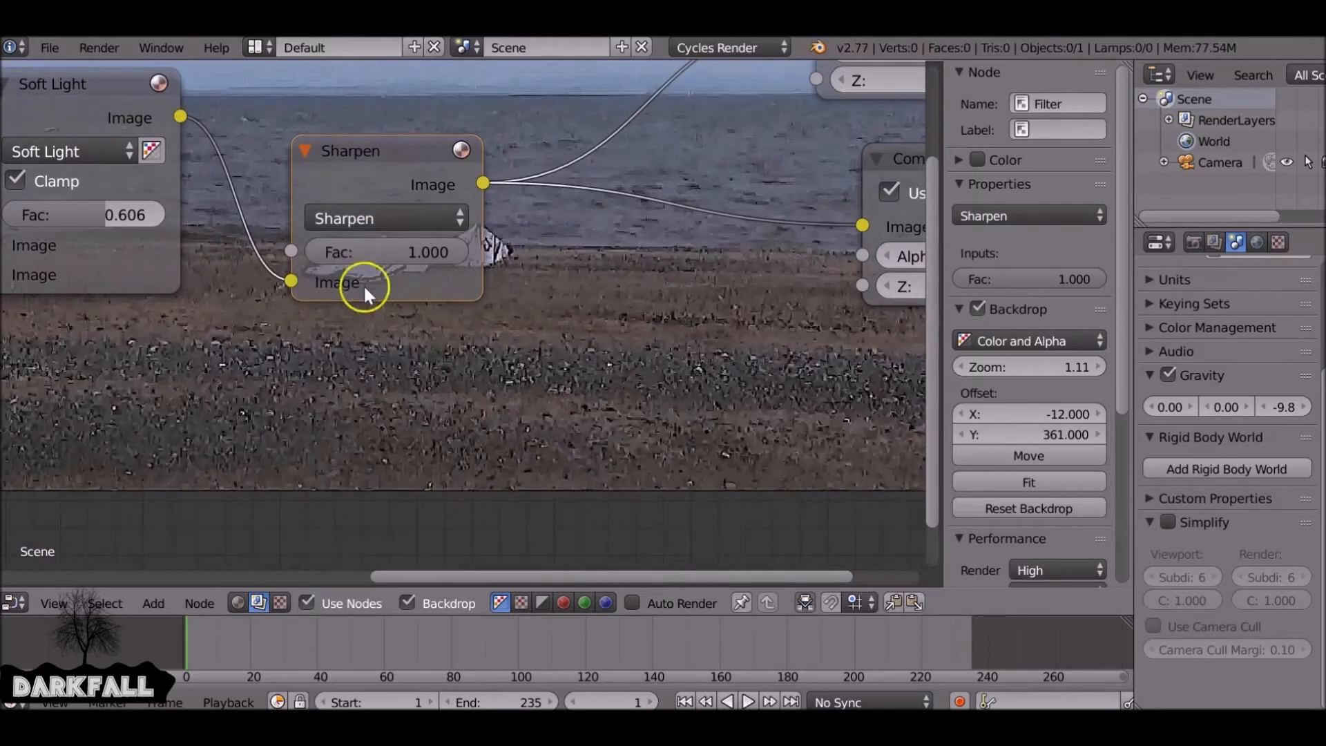
pyautogui.moveTo(464, 257); pyautogui.dragTo(348, 250)
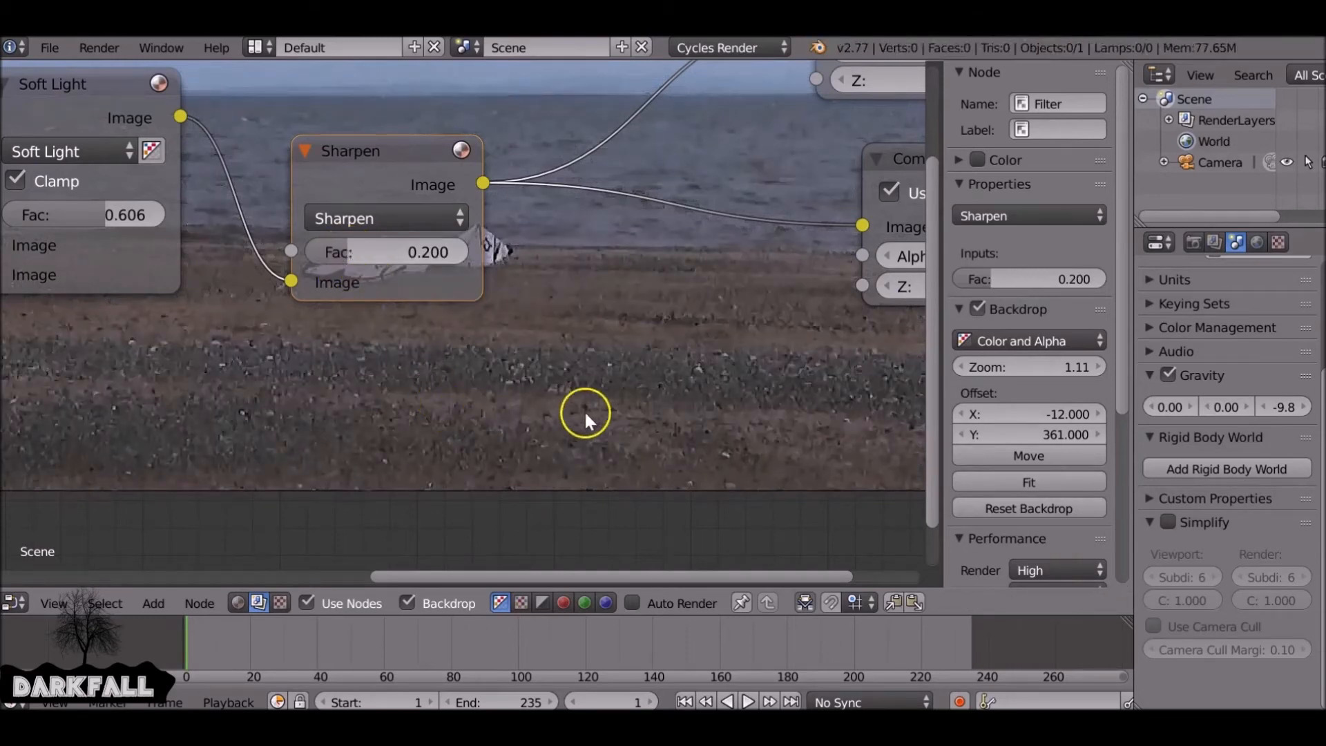
# Step: Toggle muting of the Sharpen node to compare the image with and without sharpening, and fit the backdrop to the view
pyautogui.press('m')
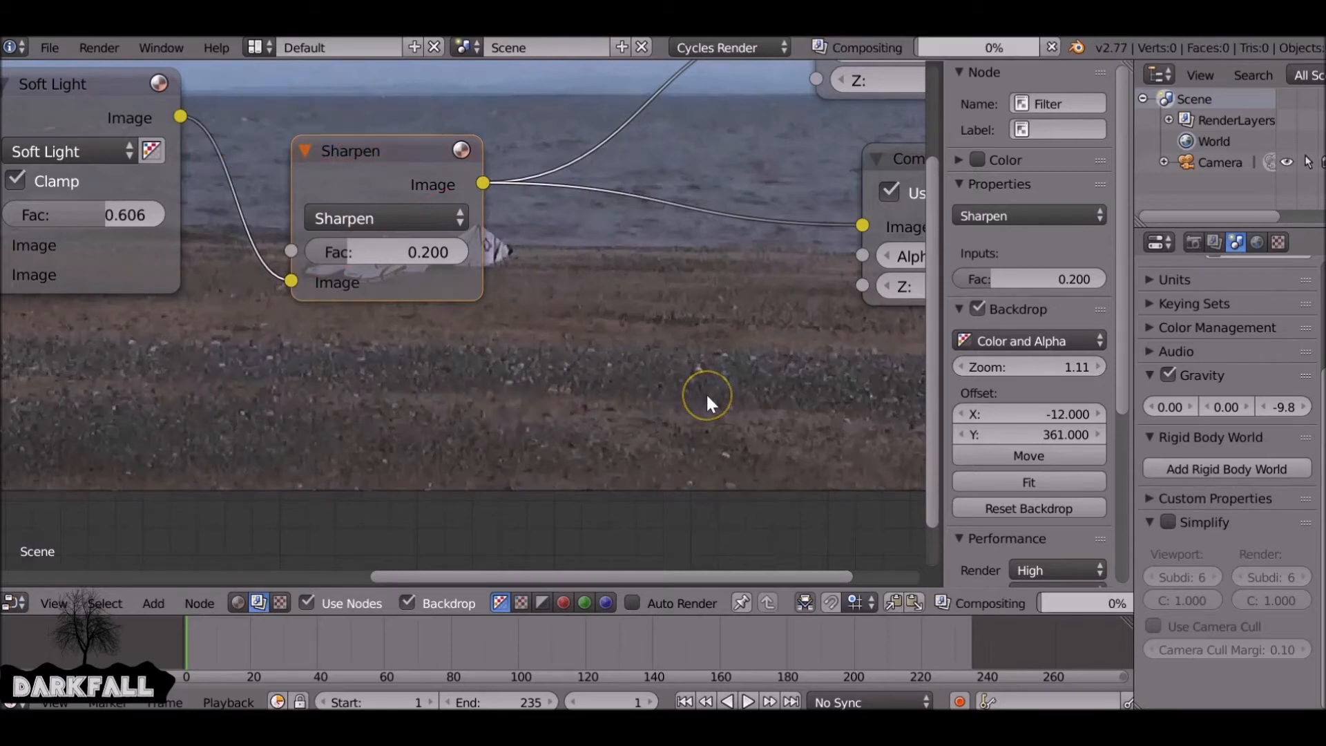
pyautogui.click(548, 409)
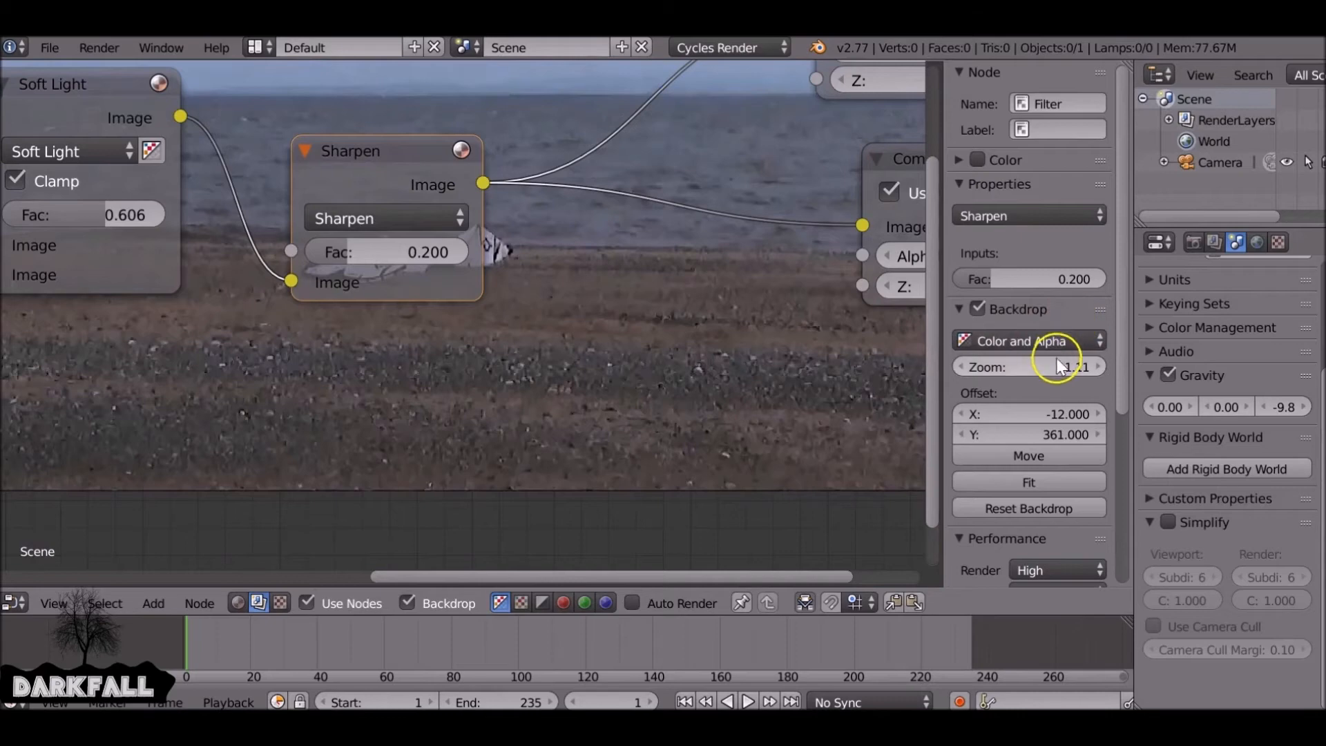
pyautogui.click(1070, 478)
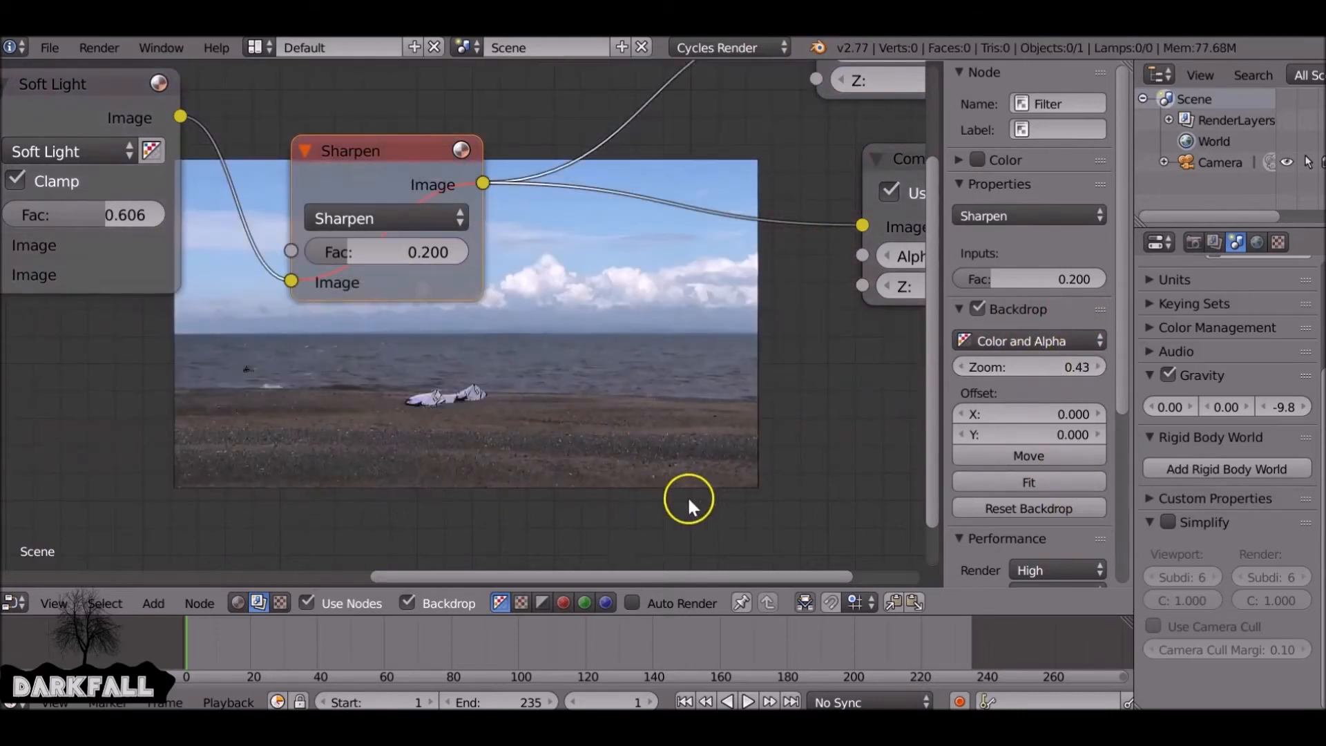
# Step: Set the Sharpen node's factor to 0.236 and move the node close beside the Soft Light node
pyautogui.scroll(2, 308, 235)
pyautogui.moveTo(311, 233); pyautogui.dragTo(332, 231)
pyautogui.scroll(-4, 595, 340)
pyautogui.moveTo(432, 222); pyautogui.dragTo(372, 163)
# Step: Add a Color Balance node after the Sharpen node and route its output to the Viewer and Composite nodes
pyautogui.hotkey('shift', 'a')
pyautogui.moveTo(384, 149)
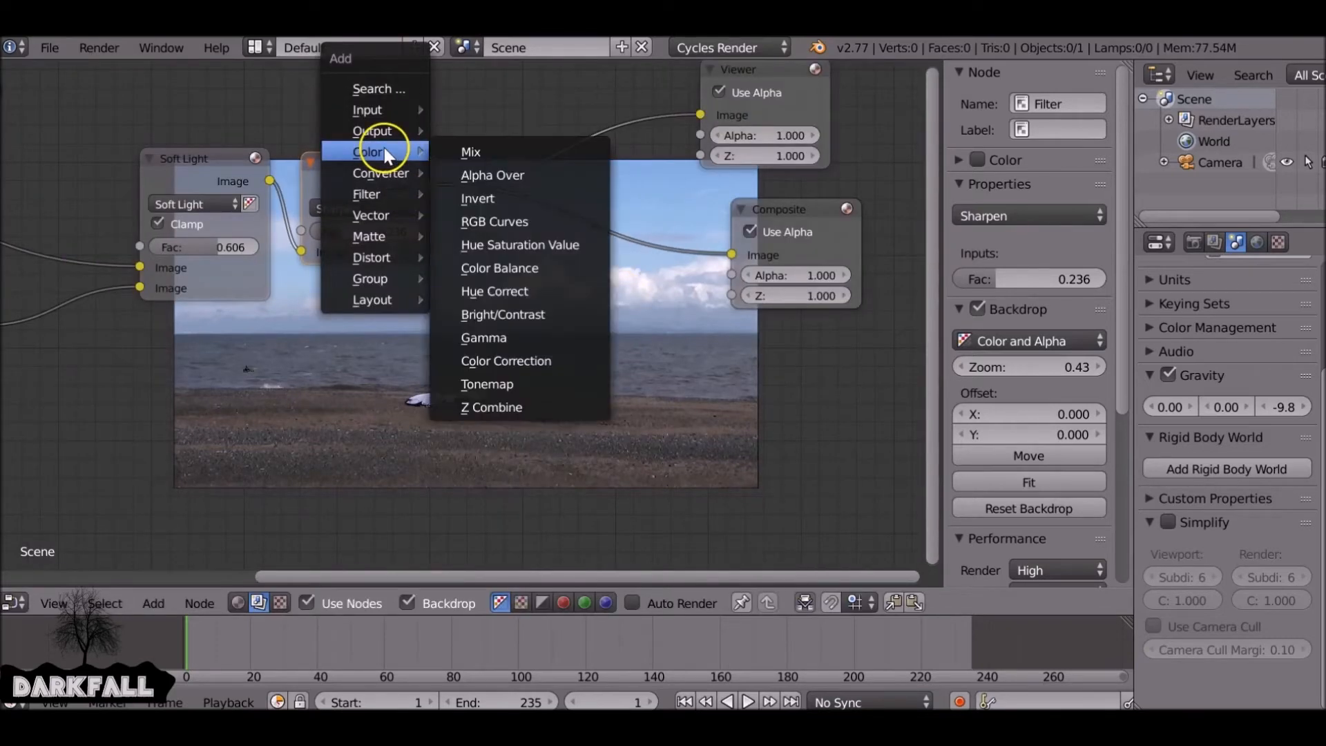
pyautogui.click(544, 267)
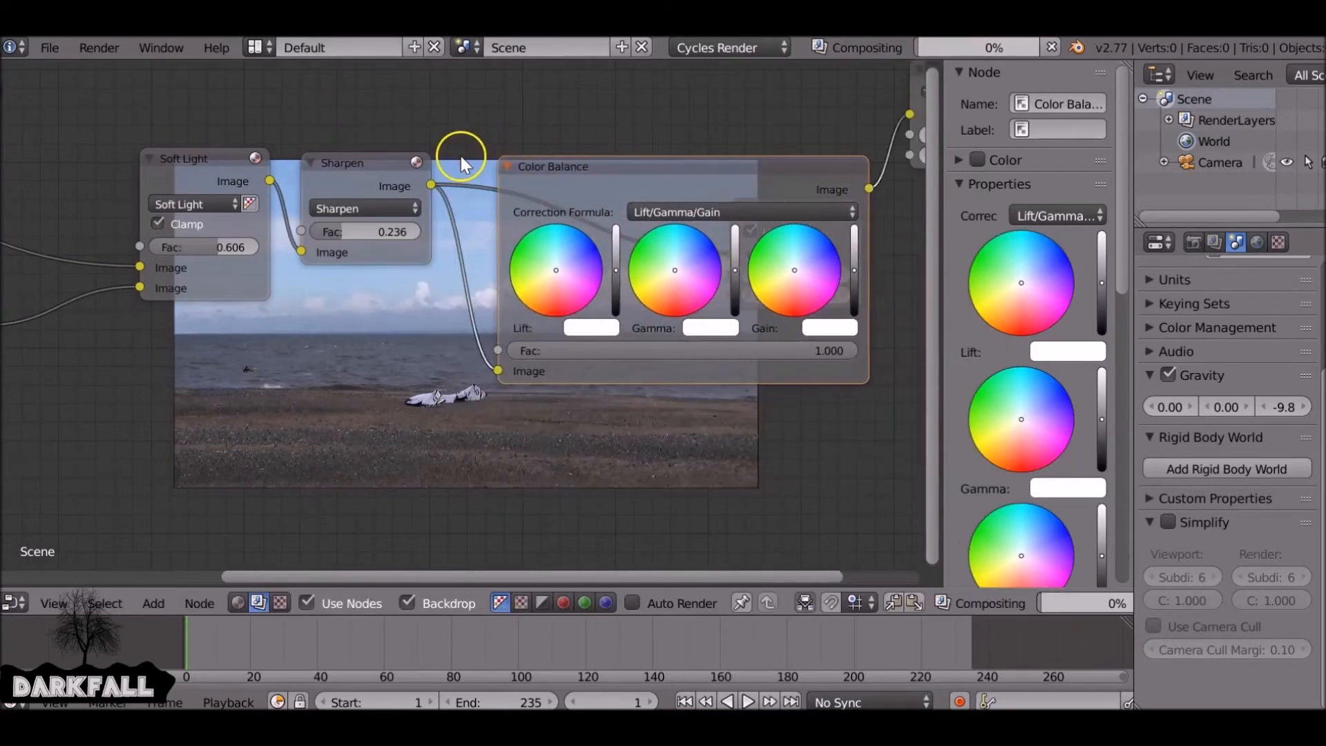
pyautogui.click(508, 138)
pyautogui.moveTo(566, 180); pyautogui.dragTo(852, 201)
pyautogui.moveTo(474, 133); pyautogui.dragTo(782, 250)
# Step: Move the Viewer and Composite nodes farther away from the Color Balance node to clear the backdrop preview
pyautogui.moveTo(378, 228); pyautogui.dragTo(290, 178, button='middle')
pyautogui.scroll(4, 587, 240)
pyautogui.moveTo(587, 240); pyautogui.dragTo(544, 401, button='middle')
pyautogui.click(649, 84)
pyautogui.moveTo(687, 89); pyautogui.dragTo(918, 62)
pyautogui.moveTo(690, 331); pyautogui.dragTo(189, 212)
pyautogui.moveTo(613, 420); pyautogui.dragTo(598, 314, button='middle')
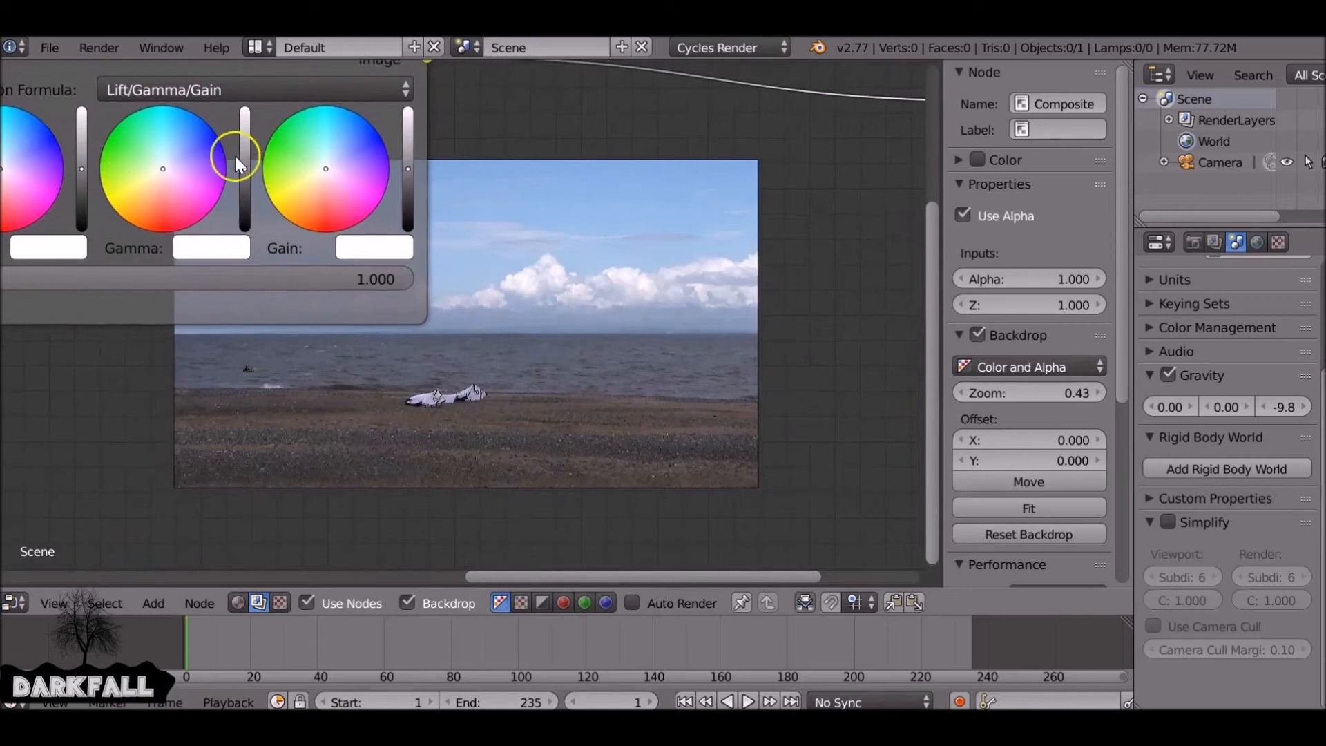
# Step: Try cool and warm gamma tints in the Color Balance node, settling on a slight blue tint
pyautogui.click(171, 161)
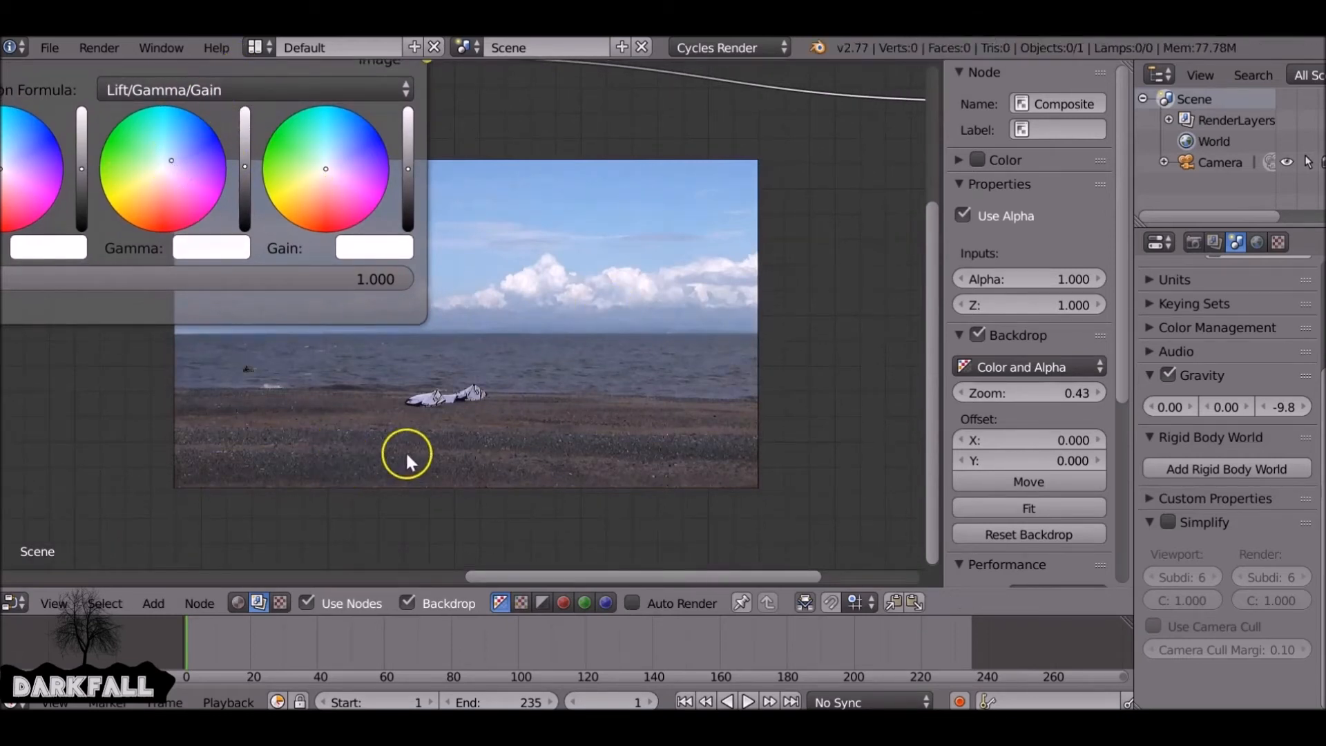
pyautogui.click(154, 188)
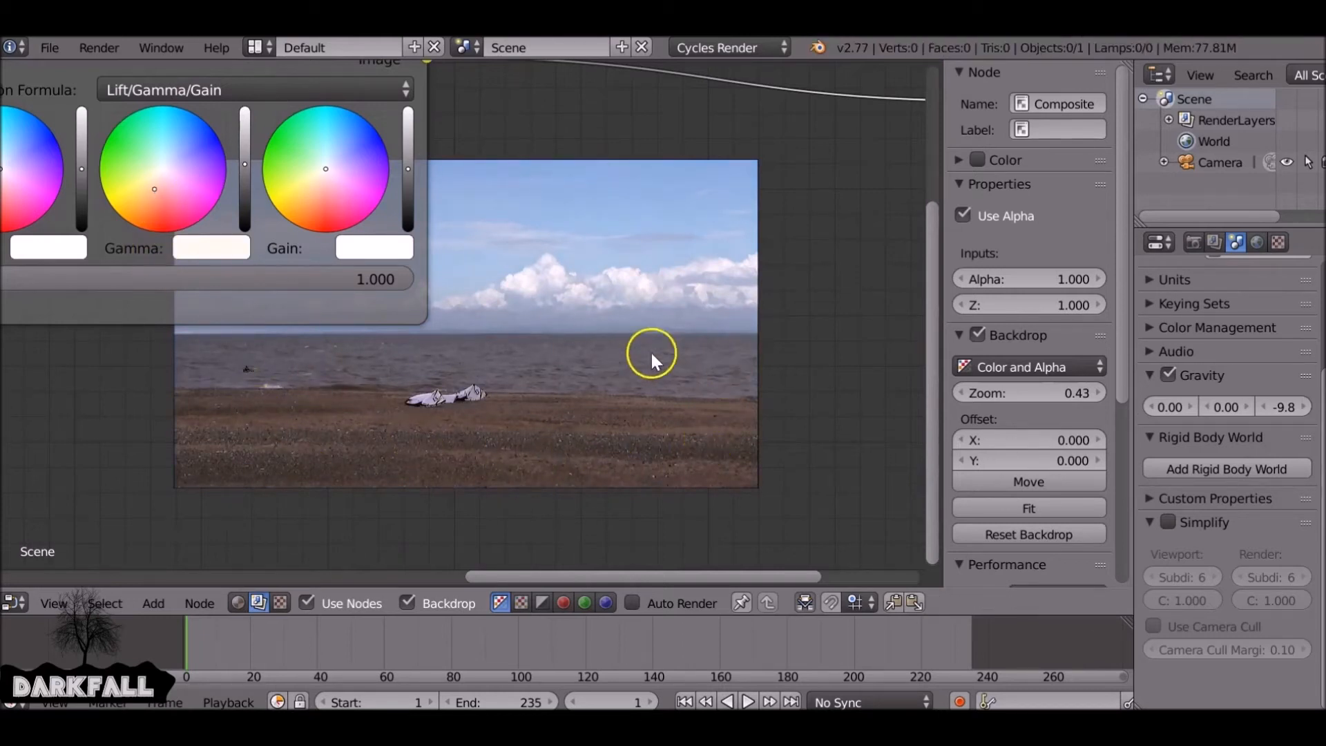
pyautogui.click(175, 155)
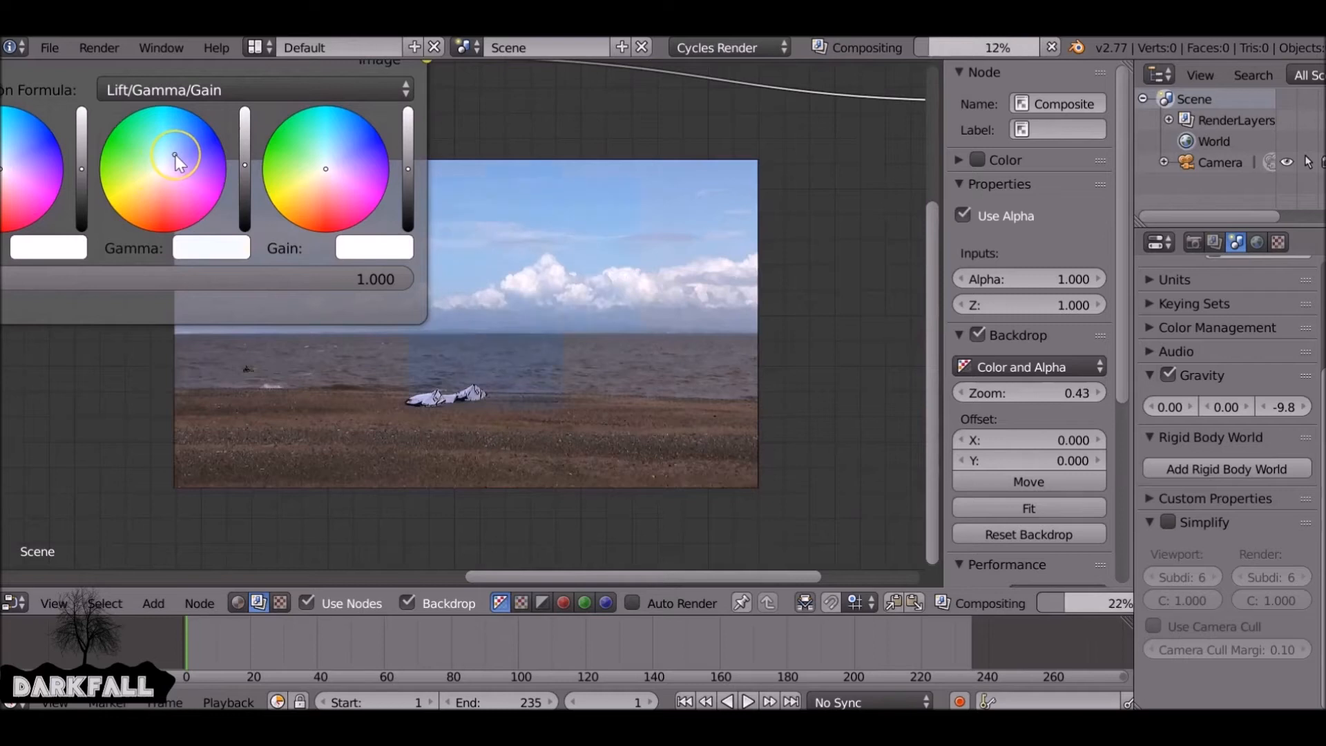
# Step: Tint the Color Balance gain slightly orange, lower the gain brightness a little and raise the gamma brightness slightly
pyautogui.click(320, 181)
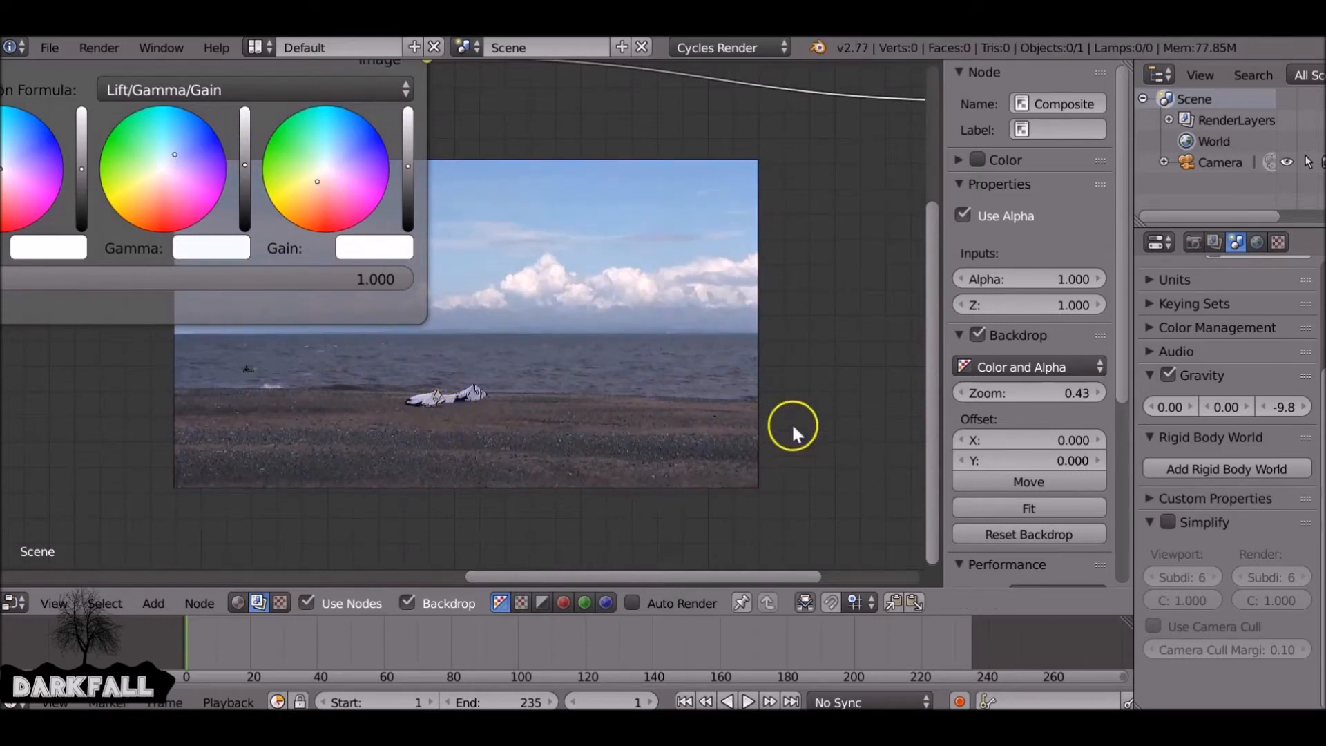
pyautogui.scroll(-2, 482, 263)
pyautogui.scroll(3, 399, 222)
pyautogui.moveTo(403, 211); pyautogui.dragTo(400, 220)
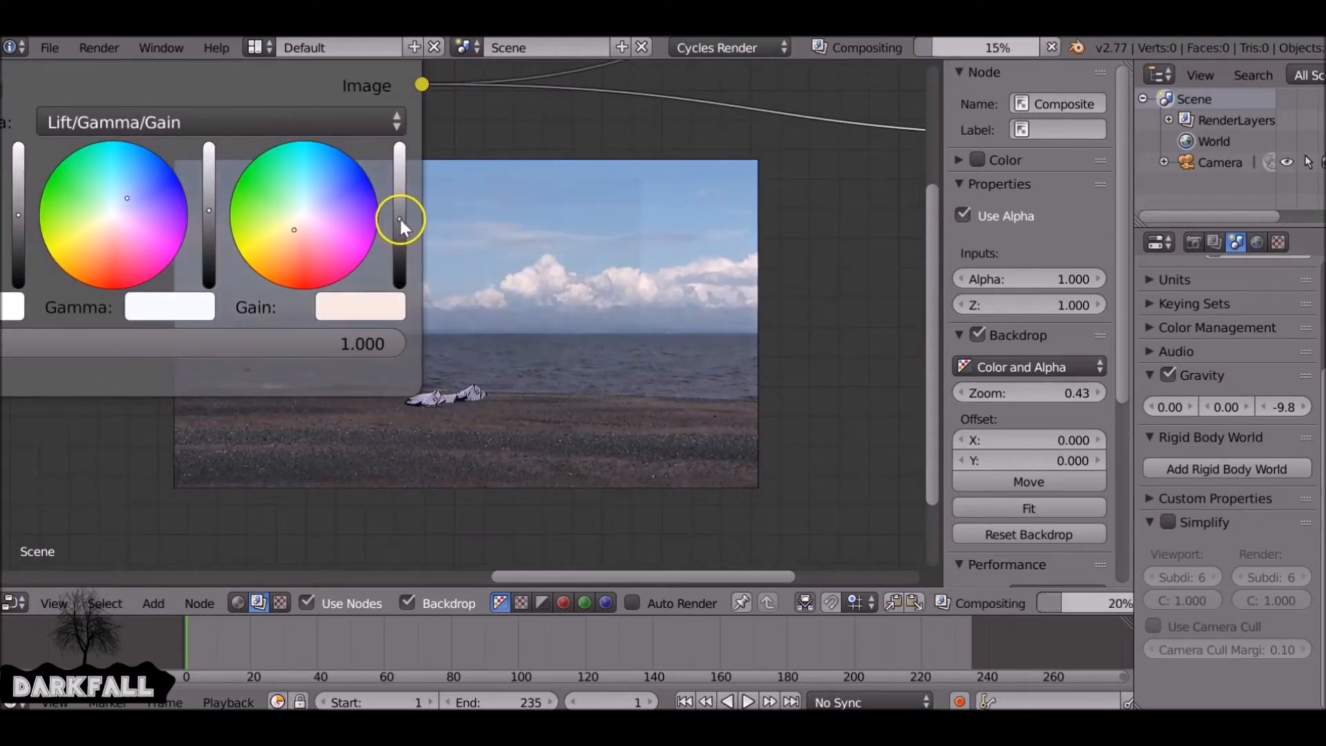
pyautogui.click(209, 206)
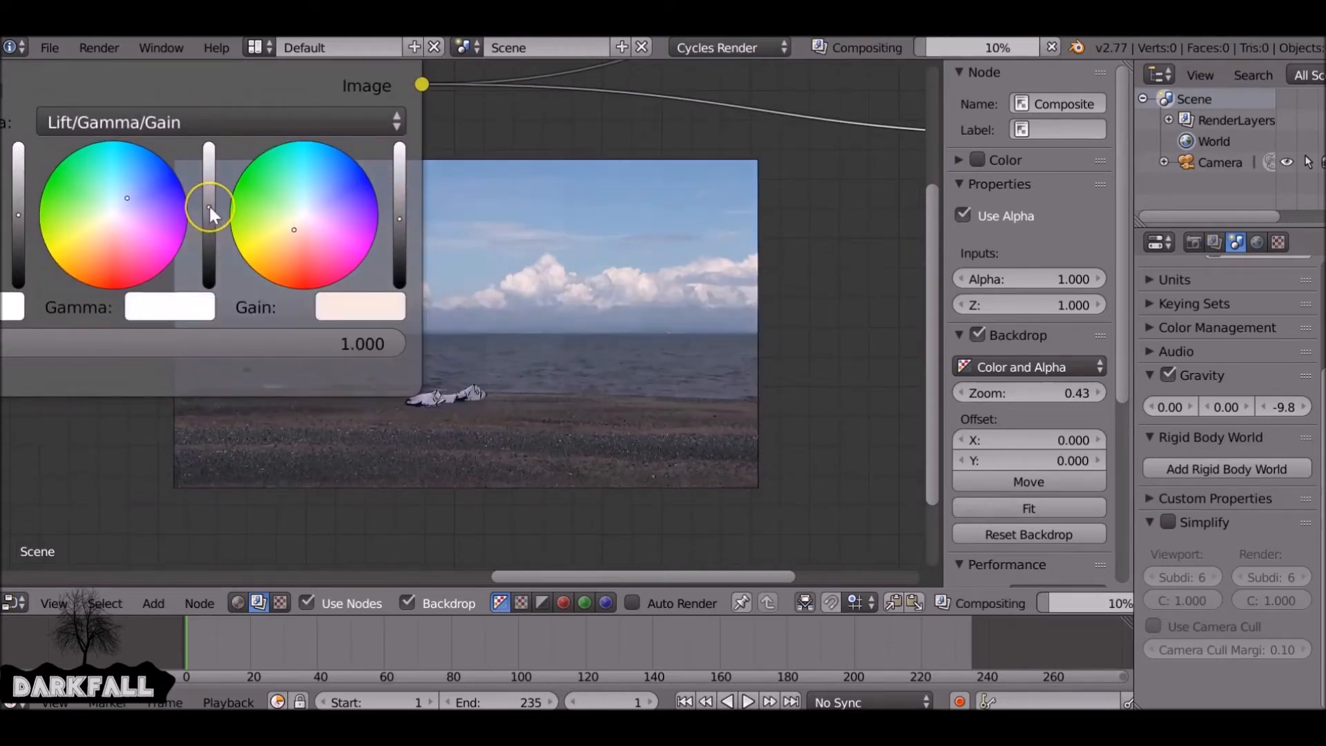
# Step: Duplicate the Hue Saturation Value node and insert the copy between the image sequence and the Soft Light node's first image input
pyautogui.scroll(-3, 652, 425)
pyautogui.moveTo(652, 425); pyautogui.dragTo(8, 350, button='middle')
pyautogui.moveTo(388, 384); pyautogui.dragTo(466, 458, button='middle')
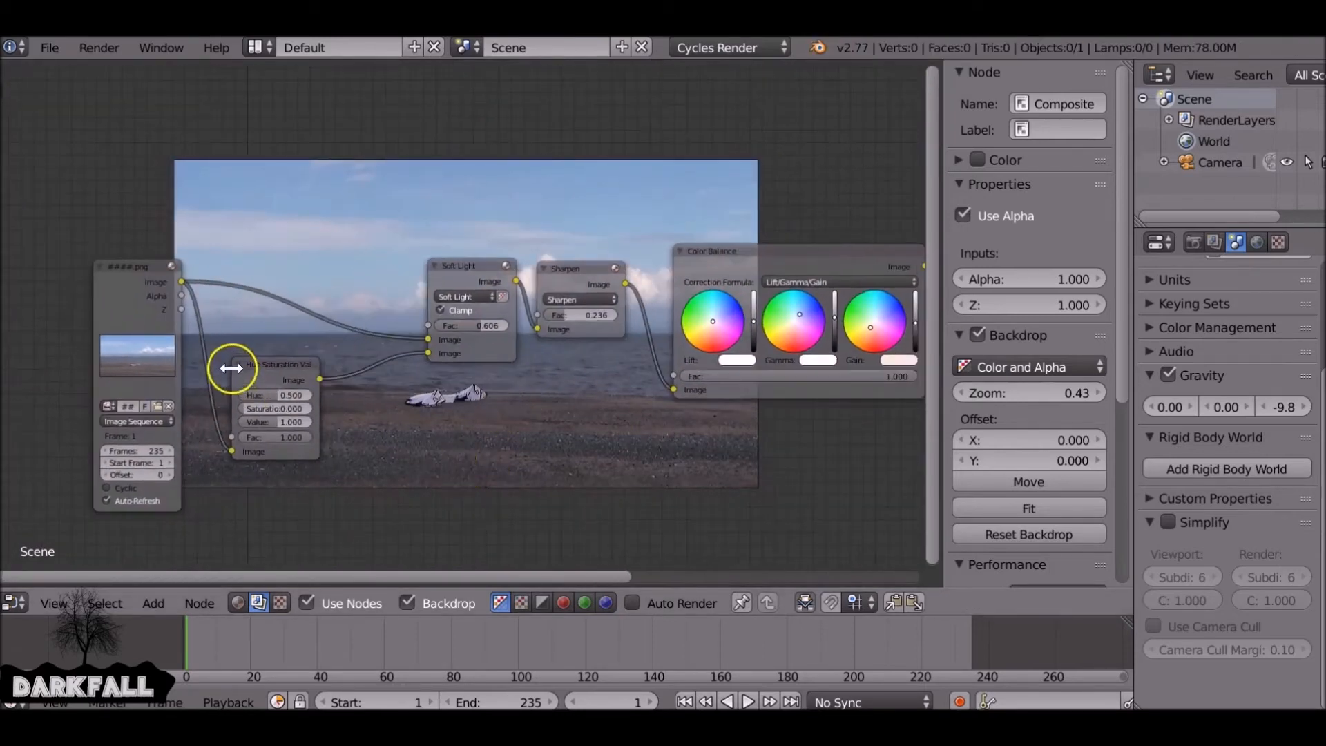
pyautogui.click(268, 372)
pyautogui.hotkey('shift', 'd')
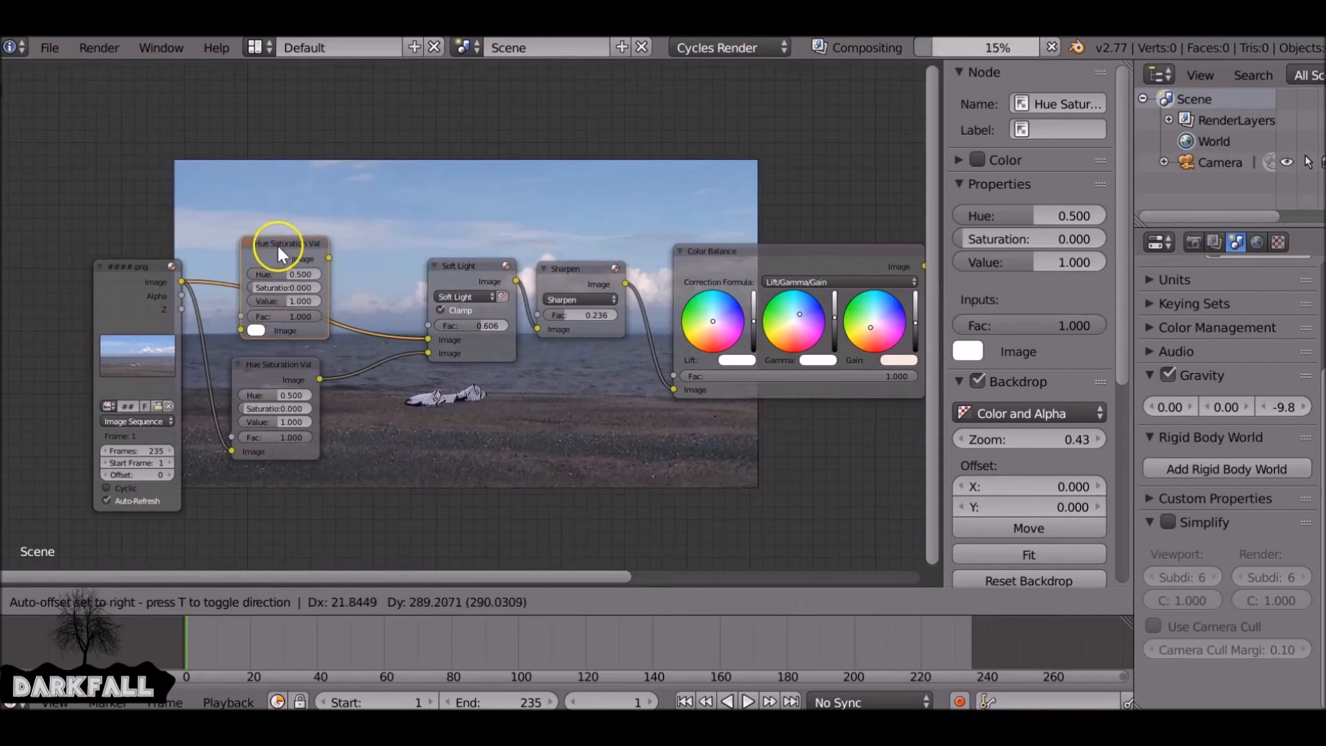
pyautogui.click(277, 239)
# Step: Set the duplicated Hue Saturation Value node's saturation to 1.339 and move the node up above the Soft Light chain
pyautogui.scroll(3, 281, 235)
pyautogui.moveTo(197, 269); pyautogui.dragTo(302, 288)
pyautogui.moveTo(419, 421); pyautogui.dragTo(416, 647, button='middle')
pyautogui.moveTo(246, 438); pyautogui.dragTo(181, 207)
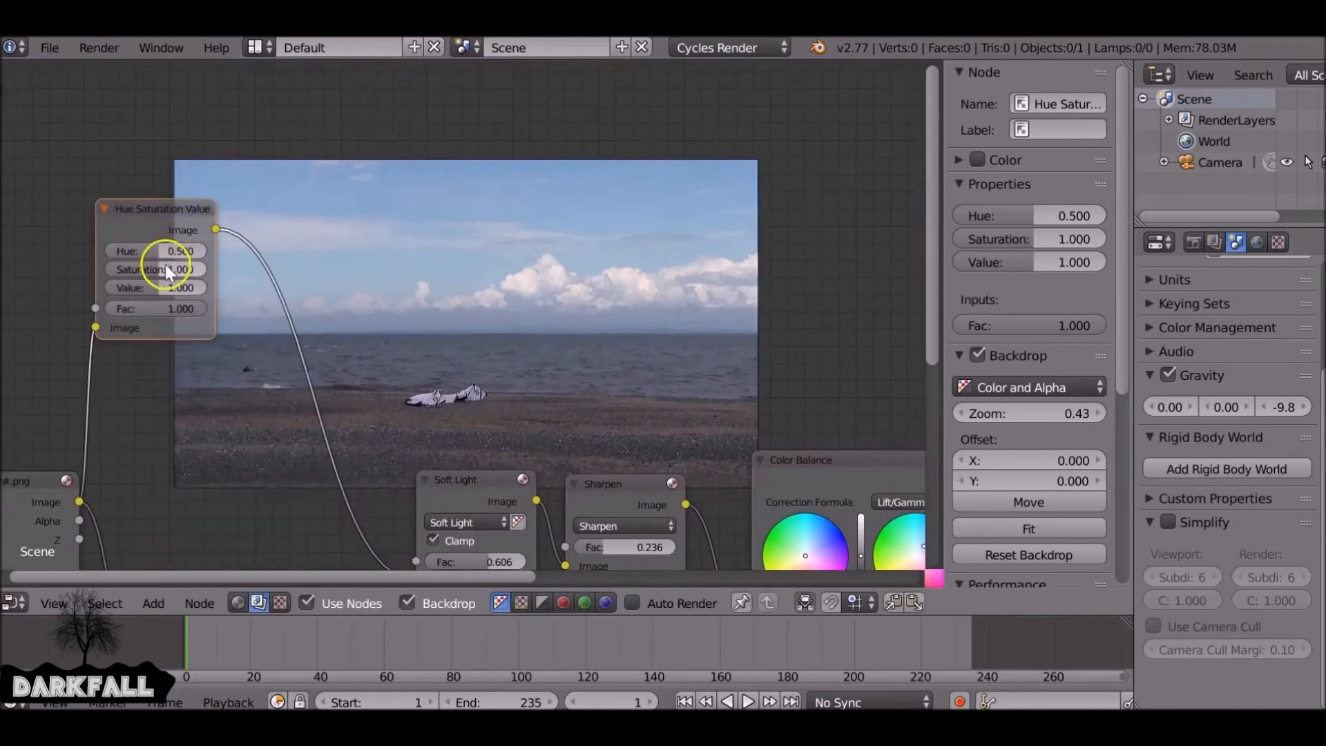
pyautogui.moveTo(160, 268); pyautogui.dragTo(178, 269)
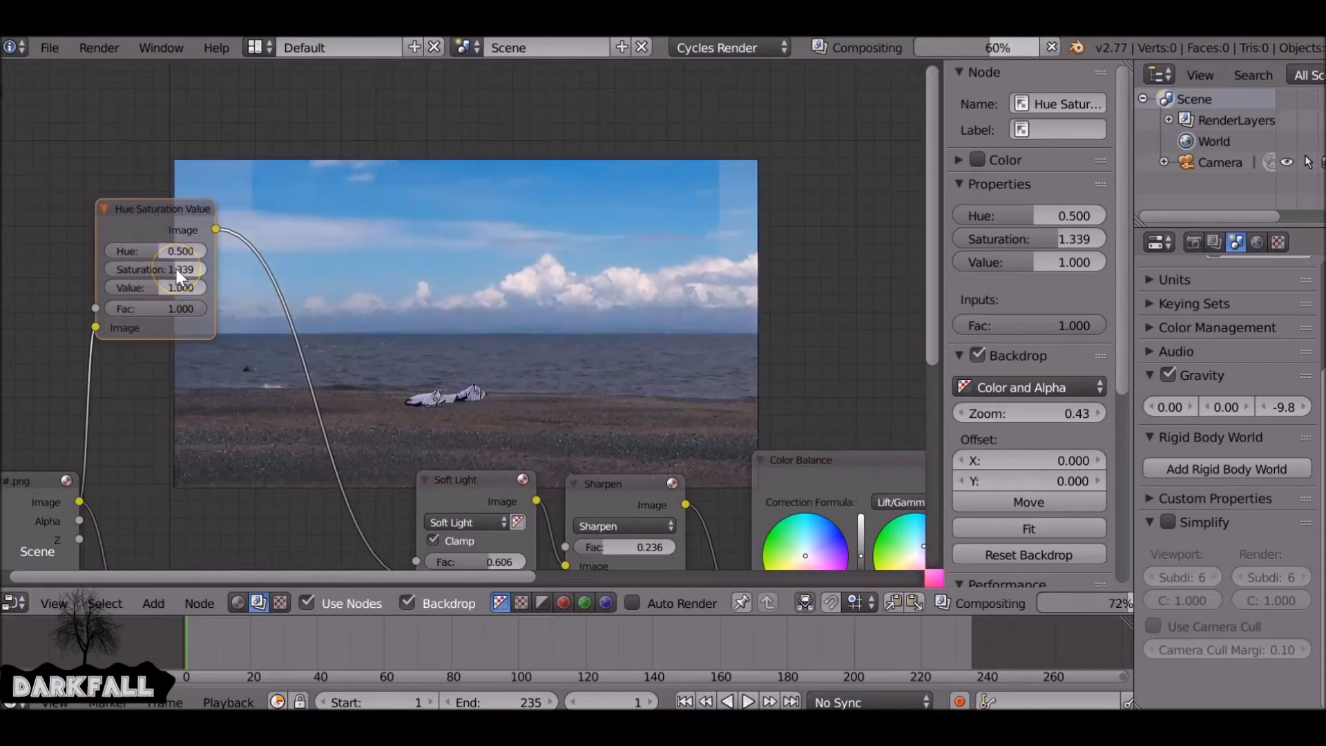
# Step: Move the image sequence node up beside the new Hue Saturation Value node, and preview the original image and the Color Balance result for comparison
pyautogui.scroll(-5, 326, 339)
pyautogui.moveTo(356, 221); pyautogui.dragTo(321, 412, button='middle')
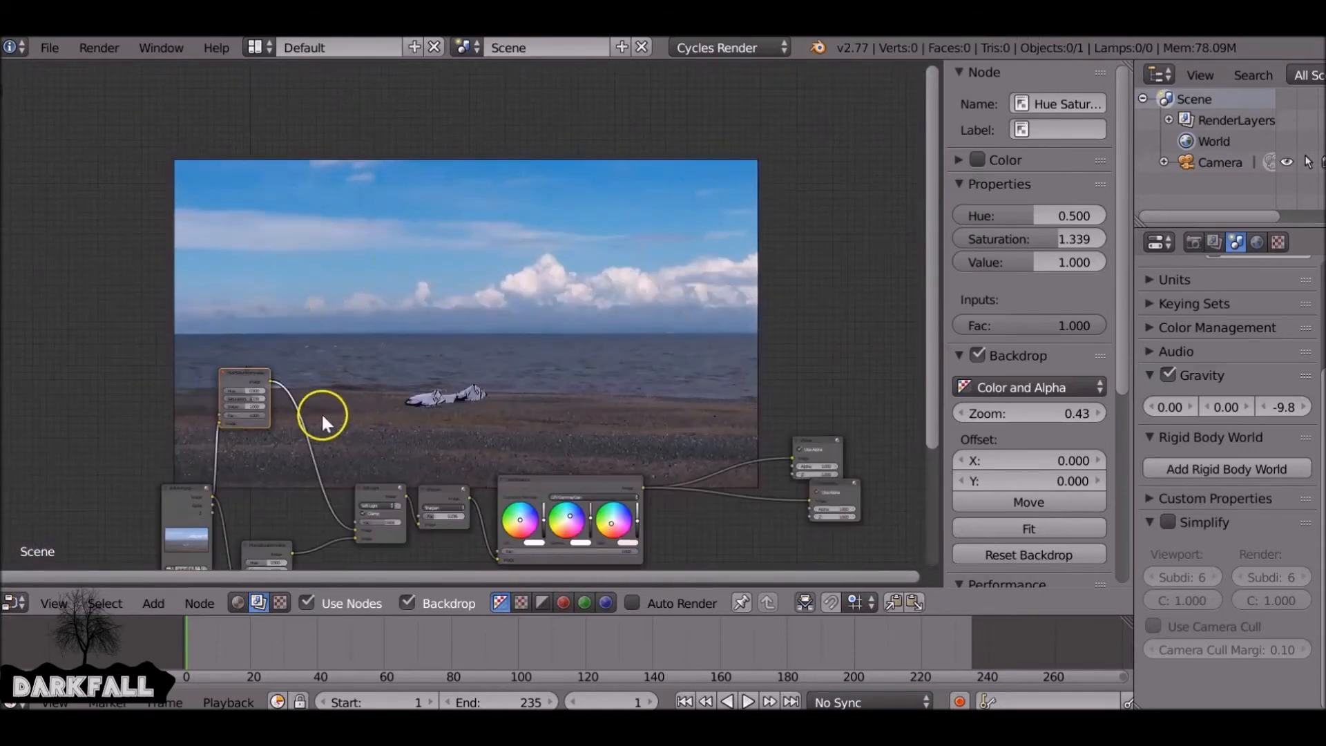
pyautogui.moveTo(181, 497); pyautogui.dragTo(109, 346)
pyautogui.keyDown('ctrl'); pyautogui.keyDown('shift'); pyautogui.click(116, 339); pyautogui.keyUp('shift'); pyautogui.keyUp('ctrl')
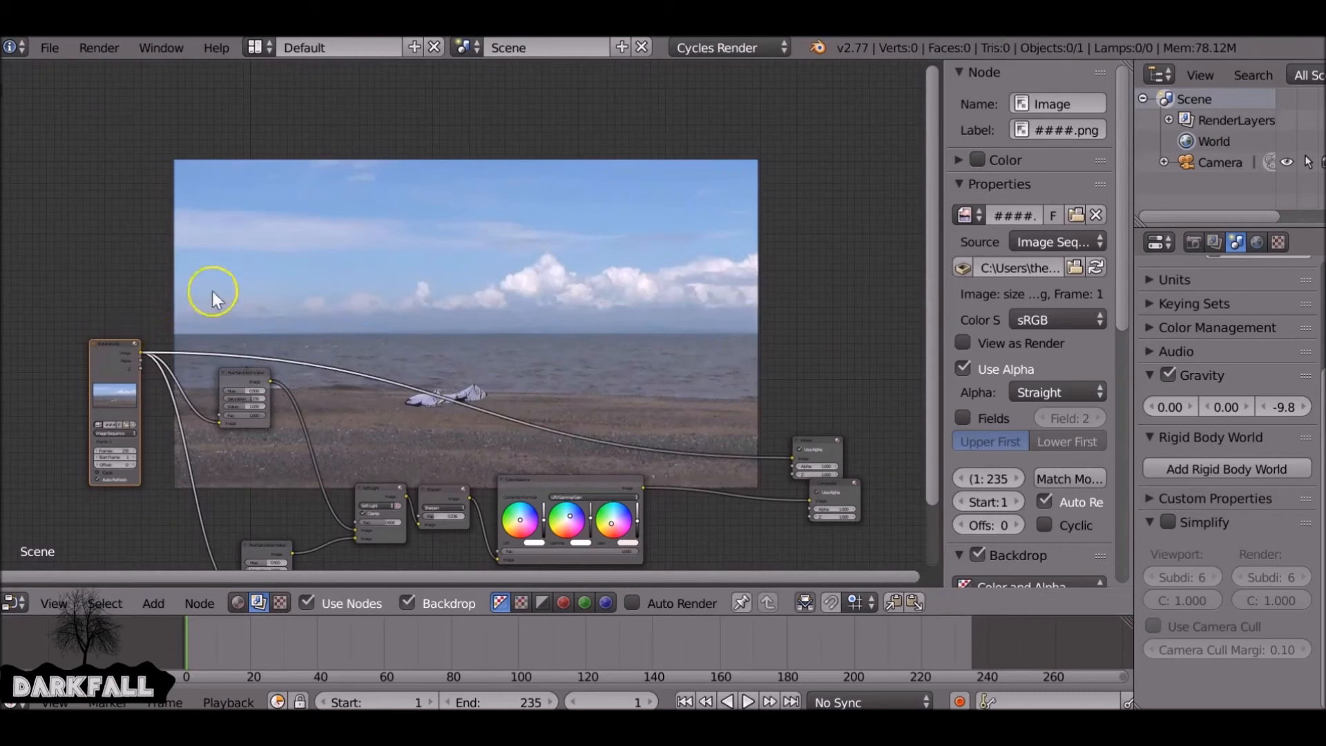
pyautogui.keyDown('ctrl'); pyautogui.keyDown('shift'); pyautogui.click(636, 478); pyautogui.keyUp('shift'); pyautogui.keyUp('ctrl')
pyautogui.moveTo(615, 440); pyautogui.dragTo(505, 161, button='middle')
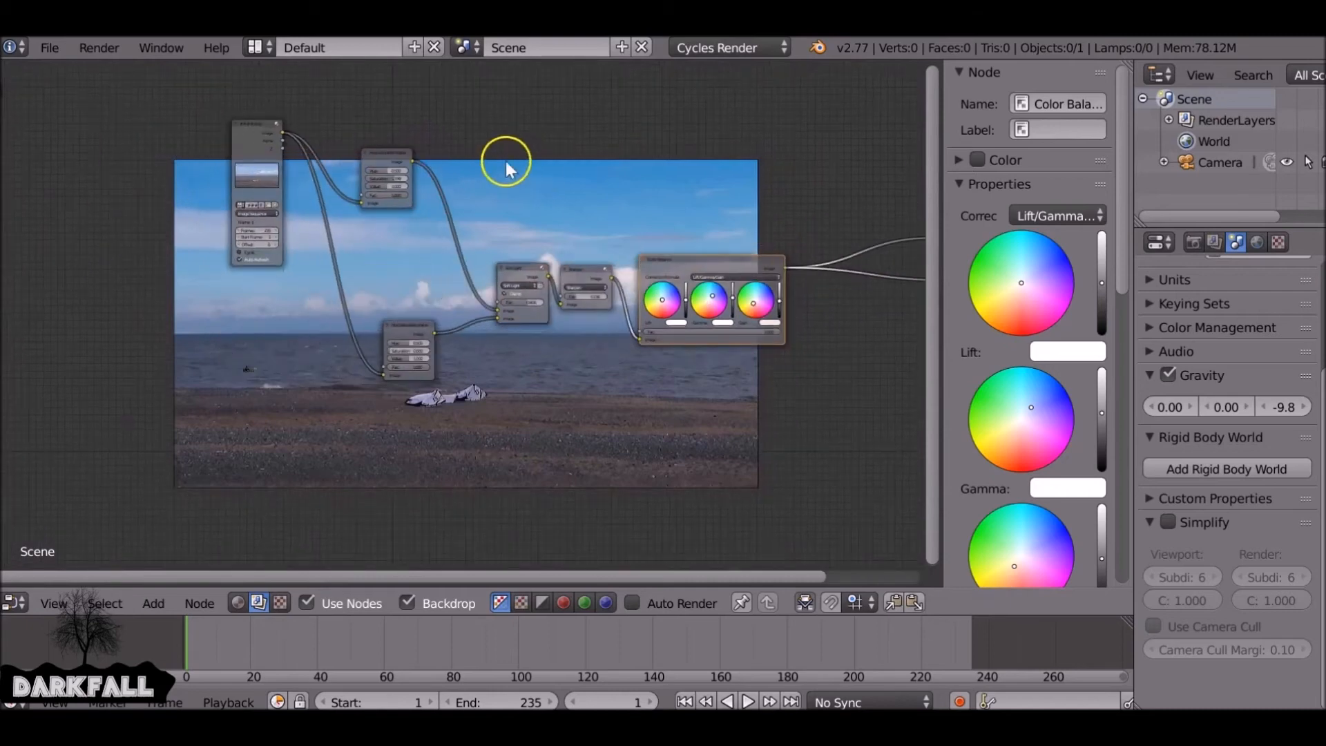
# Step: Duplicate the image sequence node and place the copy directly below the original
pyautogui.click(258, 142)
pyautogui.hotkey('shift', 'd')
pyautogui.click(267, 309)
pyautogui.scroll(1, 266, 308)
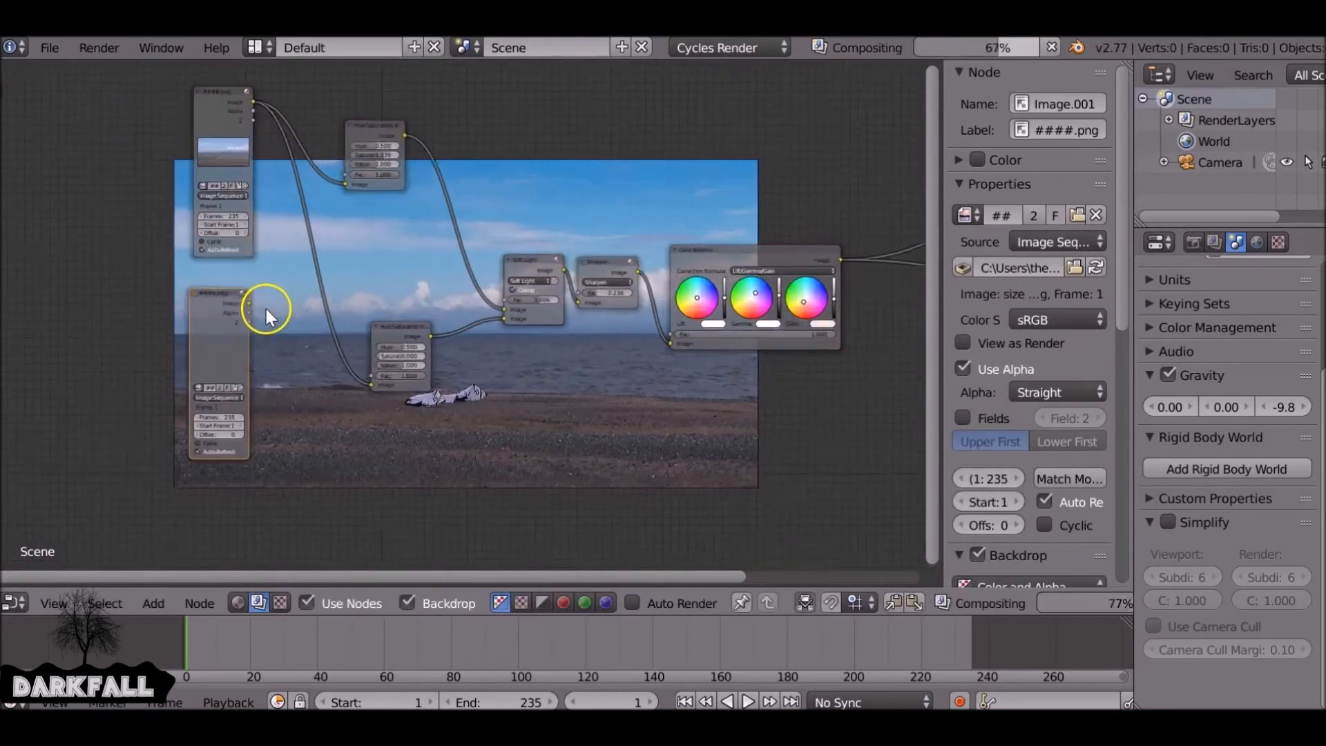
pyautogui.moveTo(266, 309); pyautogui.dragTo(376, 231, button='middle')
pyautogui.scroll(1, 375, 231)
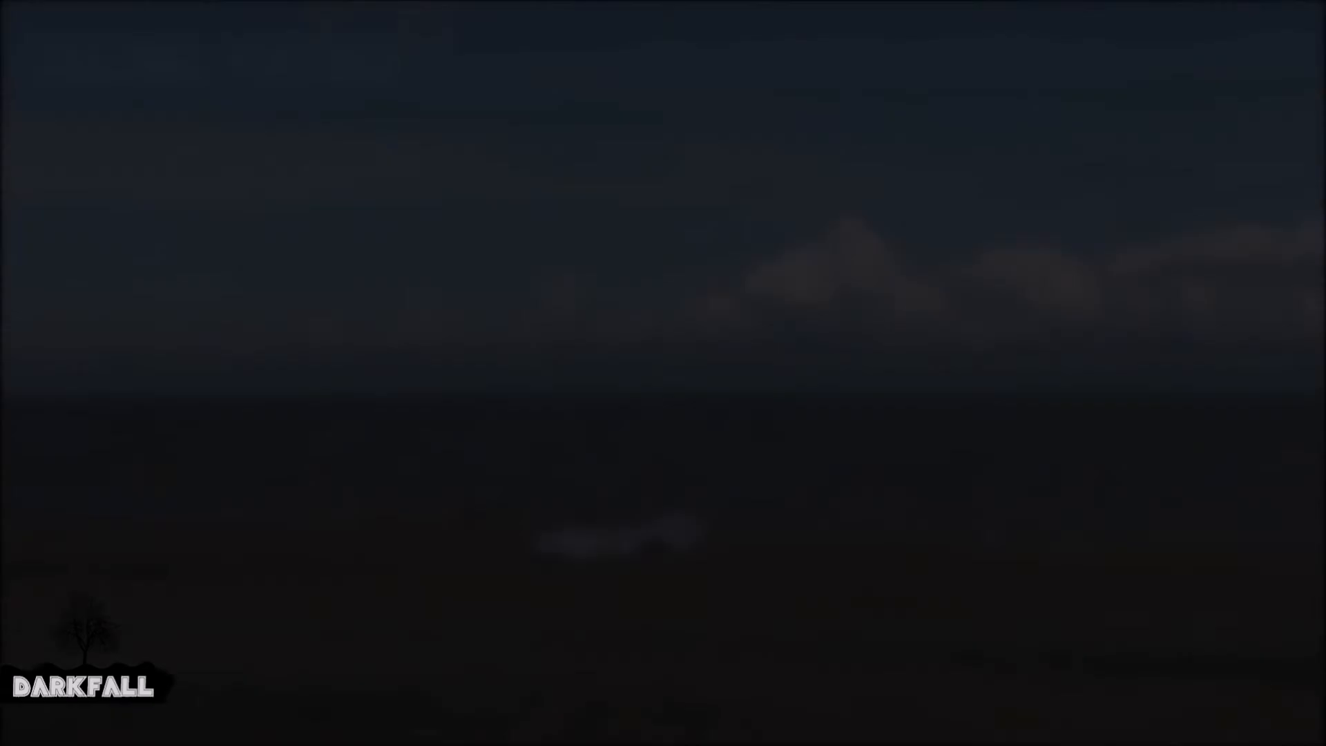